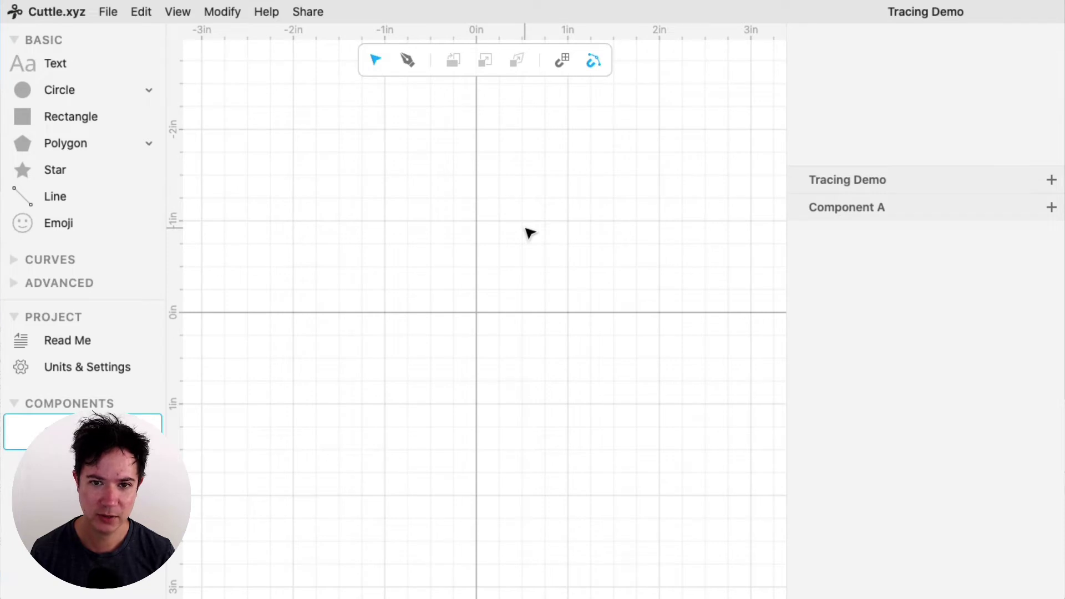
Paste the chess knight photo, zoom out to see all of it, and deselect it
key(ctrl+v)
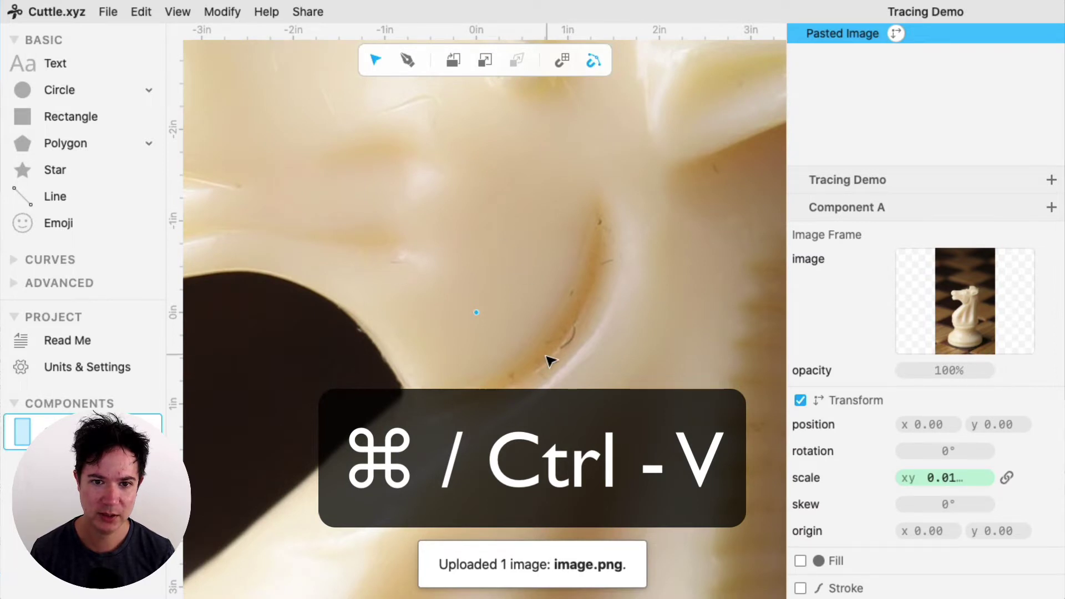
scroll(523, 322, down, 5)
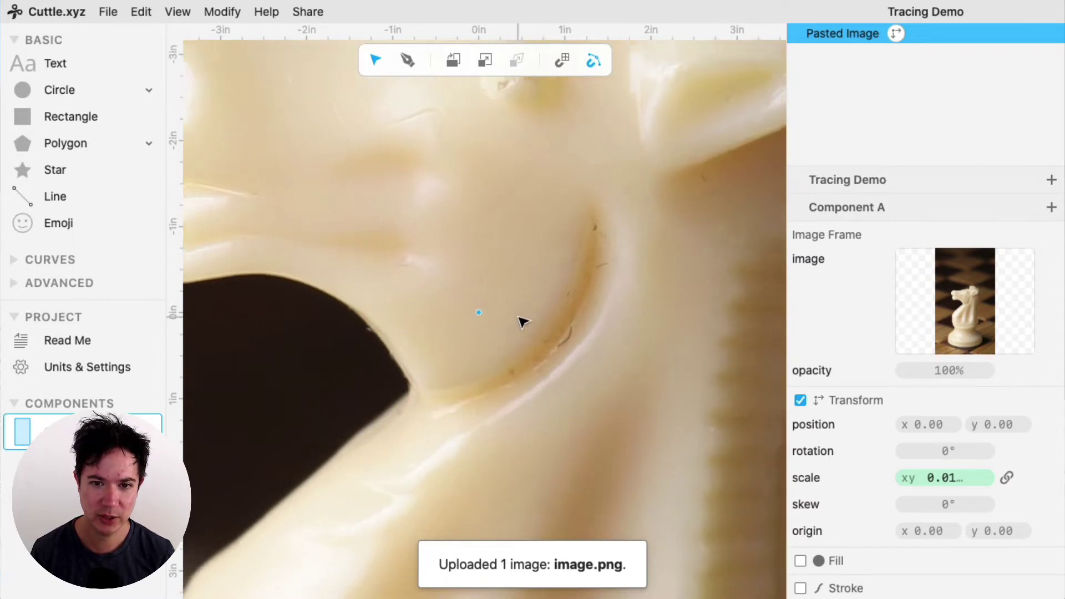
scroll(523, 322, down, 10)
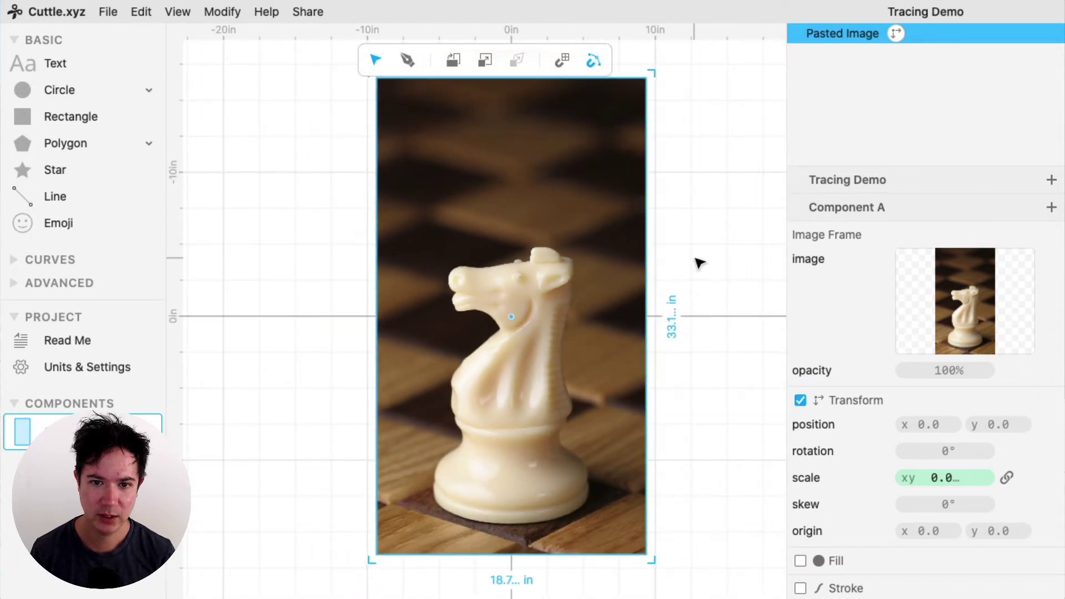
click(699, 263)
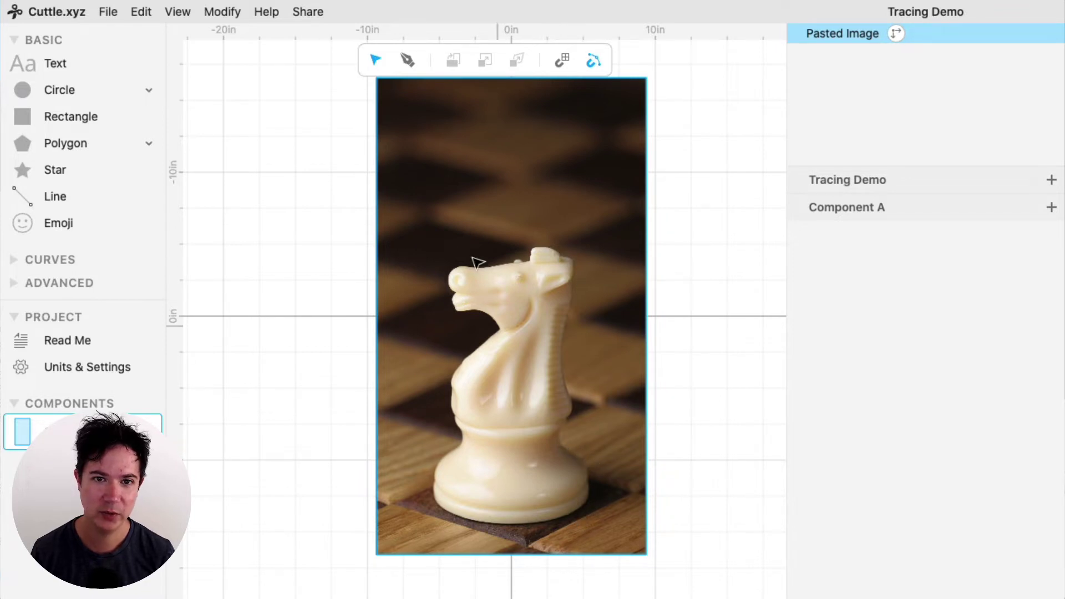
Start a Pen path at the knight's base and trace up the base and collar
click(408, 61)
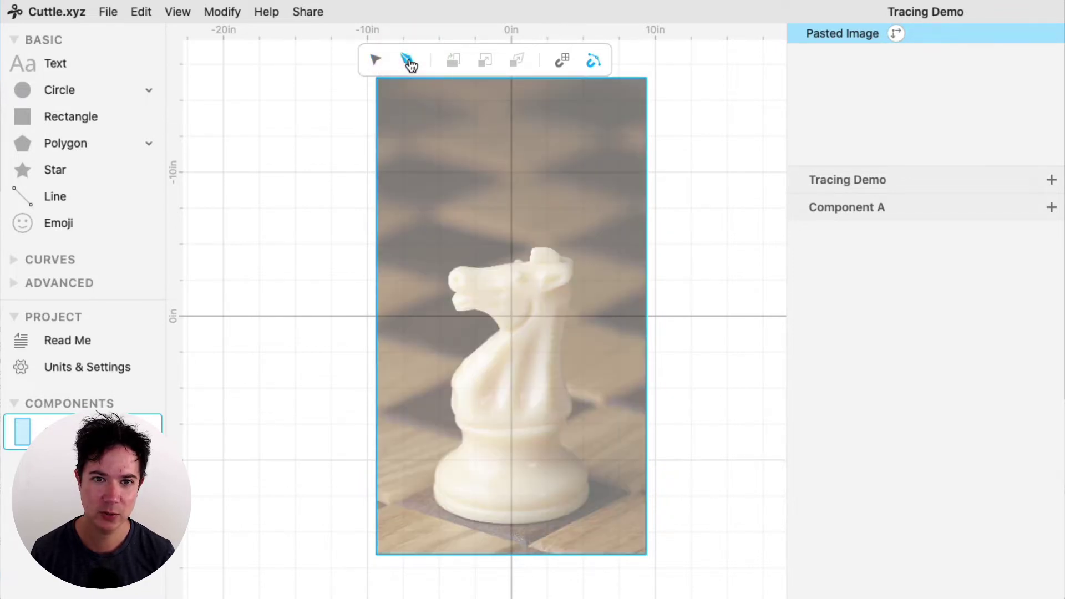
click(432, 497)
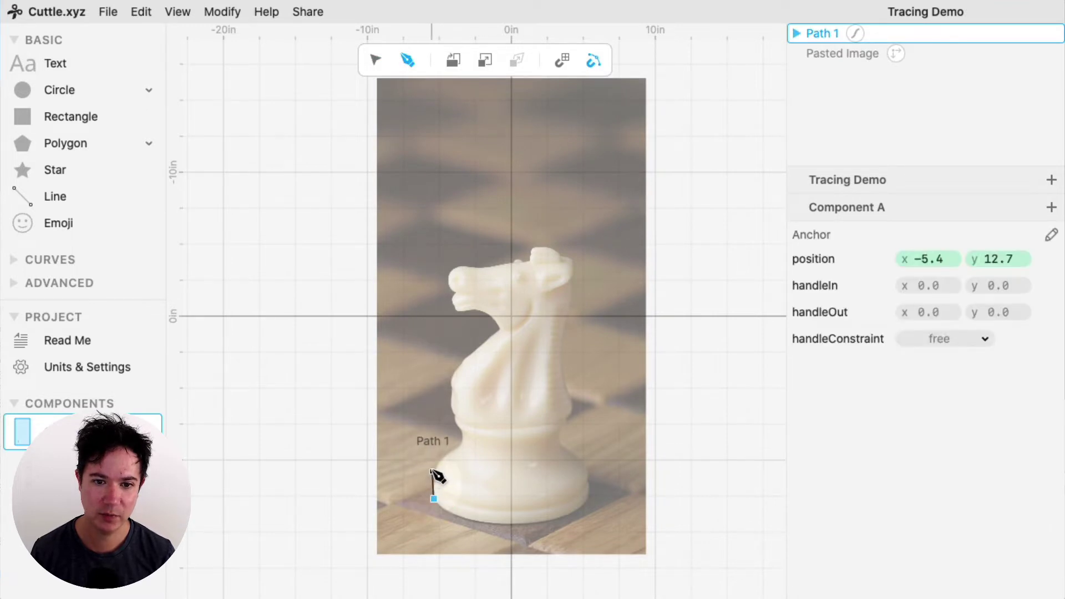
click(434, 468)
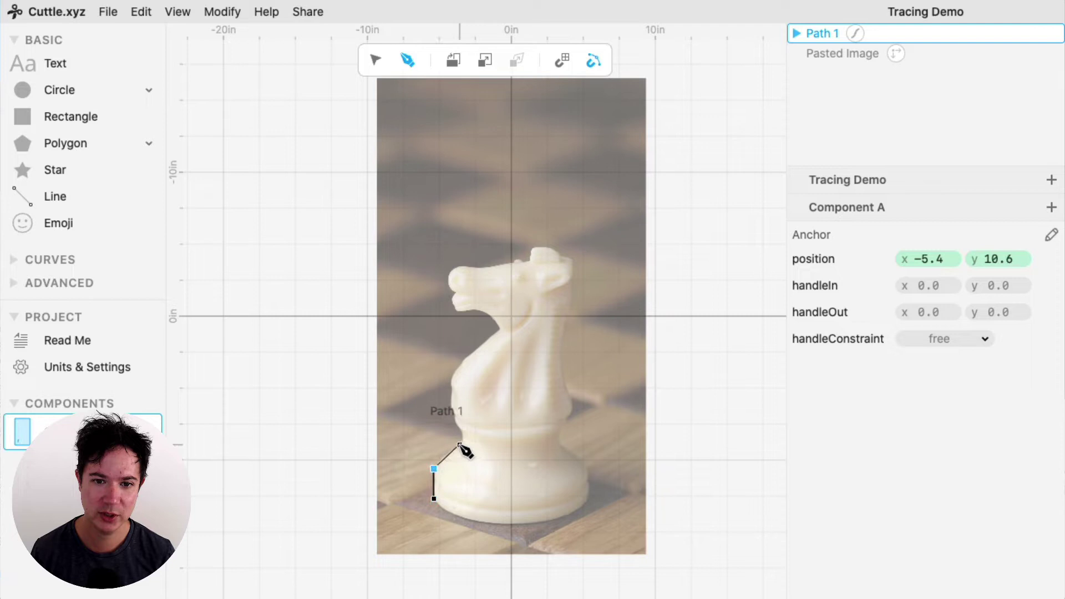
click(459, 444)
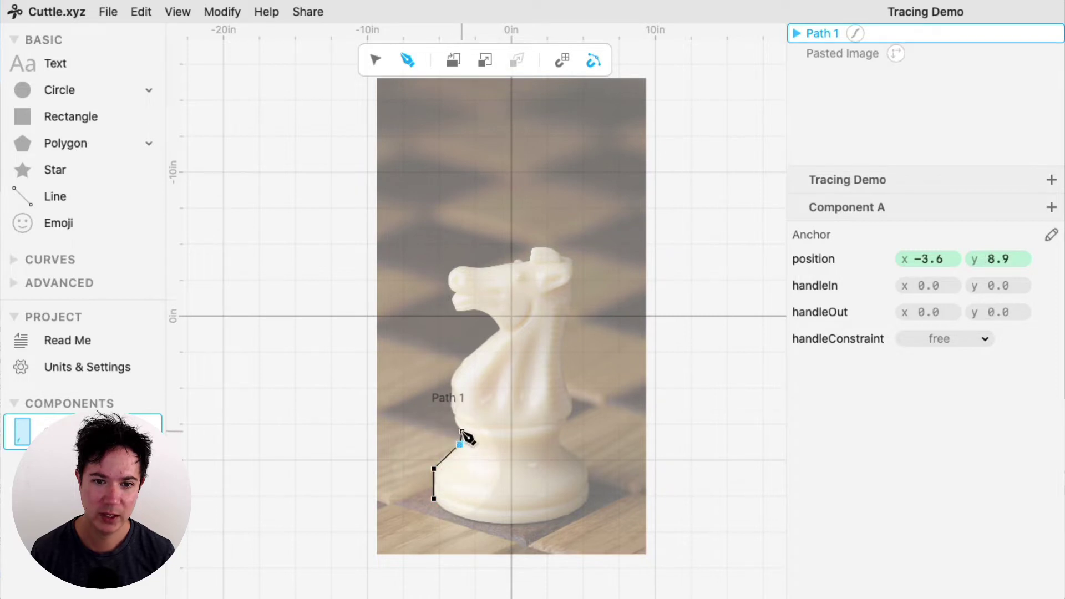
scroll(466, 438, up, 5)
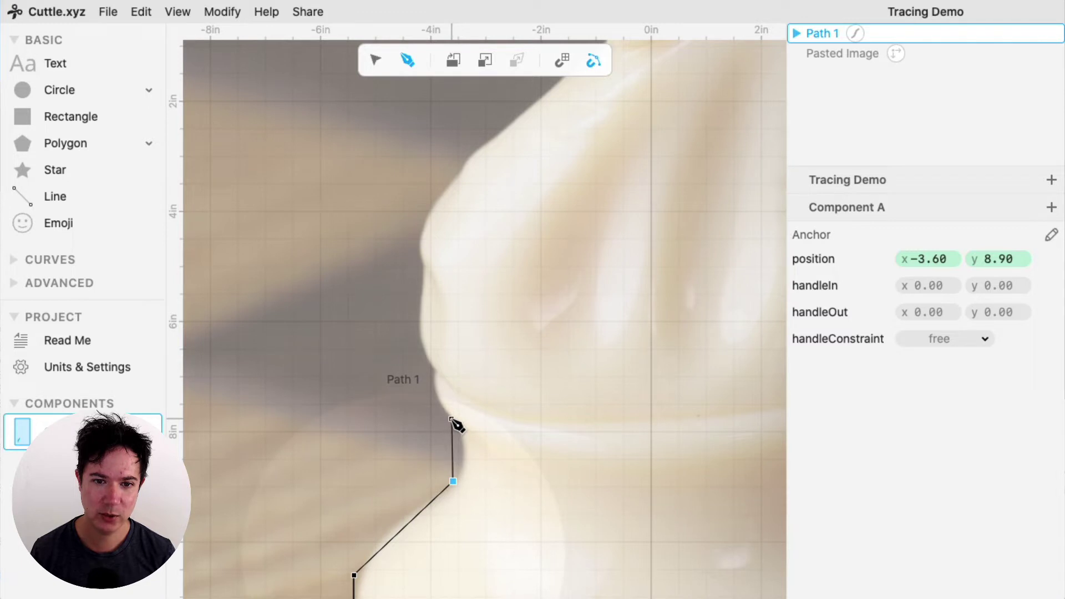
click(451, 419)
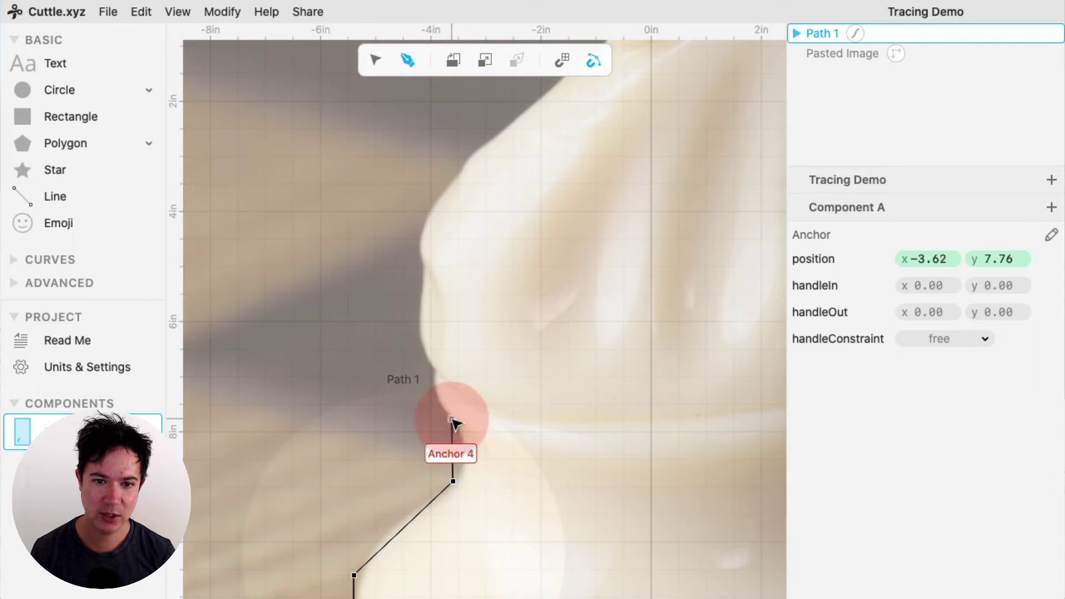
click(436, 372)
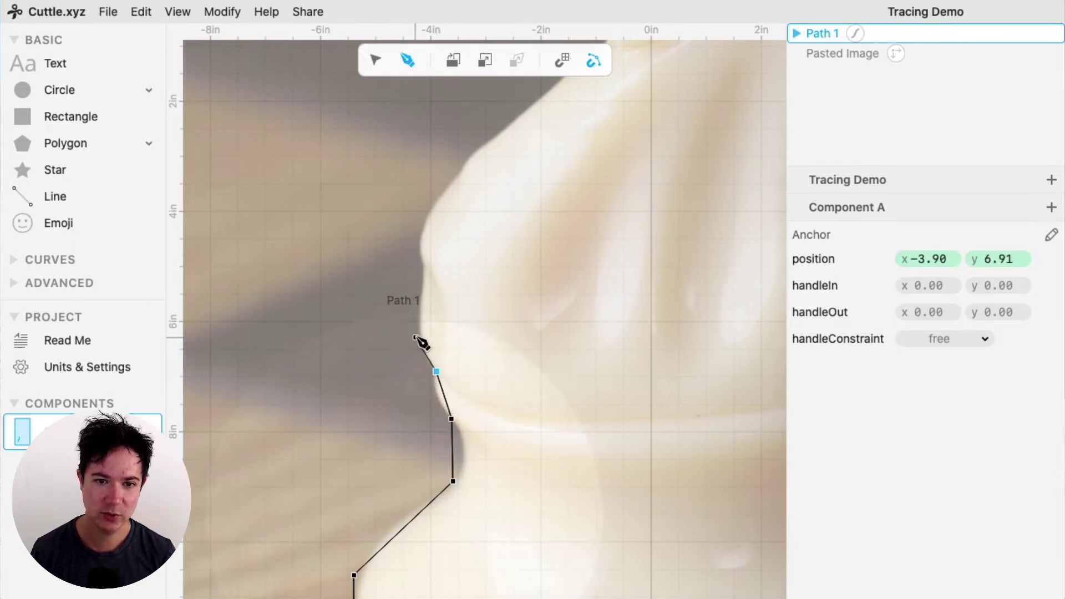
Continue the outline up the knight's neck to where it turns inward
click(417, 335)
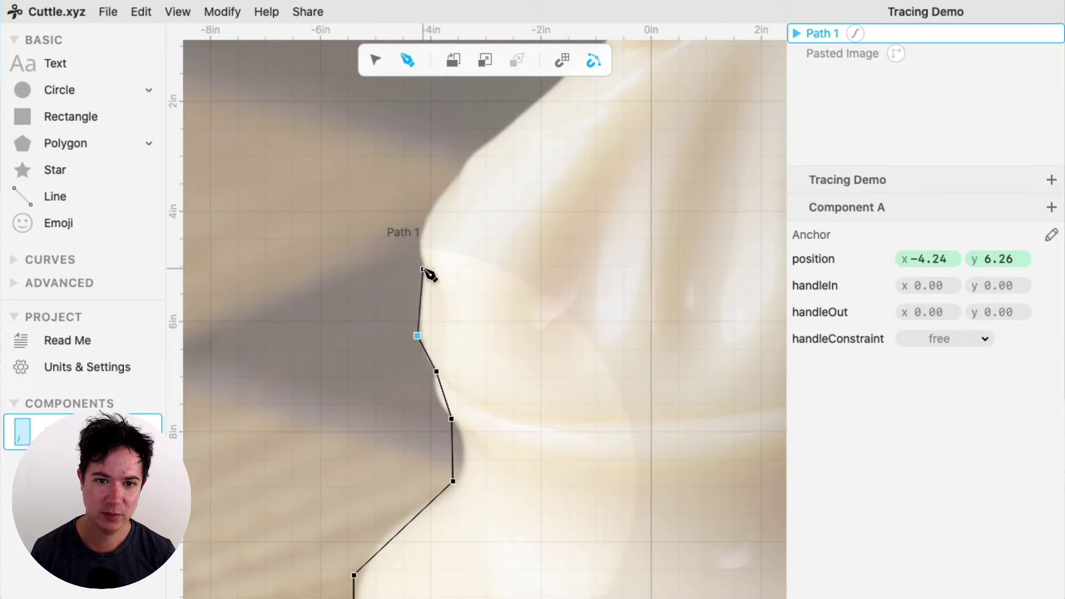
click(424, 269)
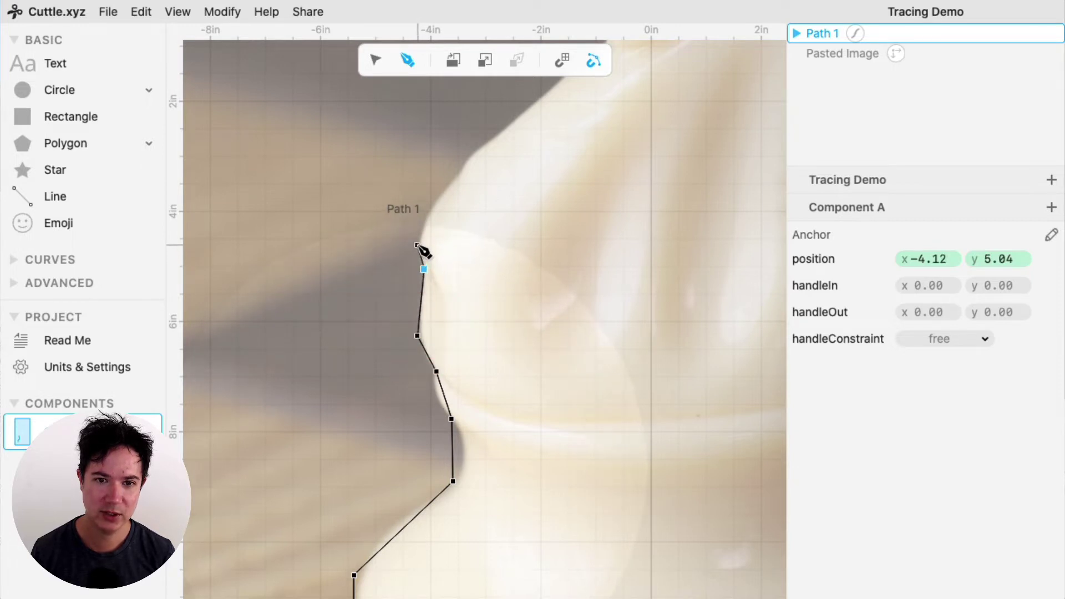
click(417, 244)
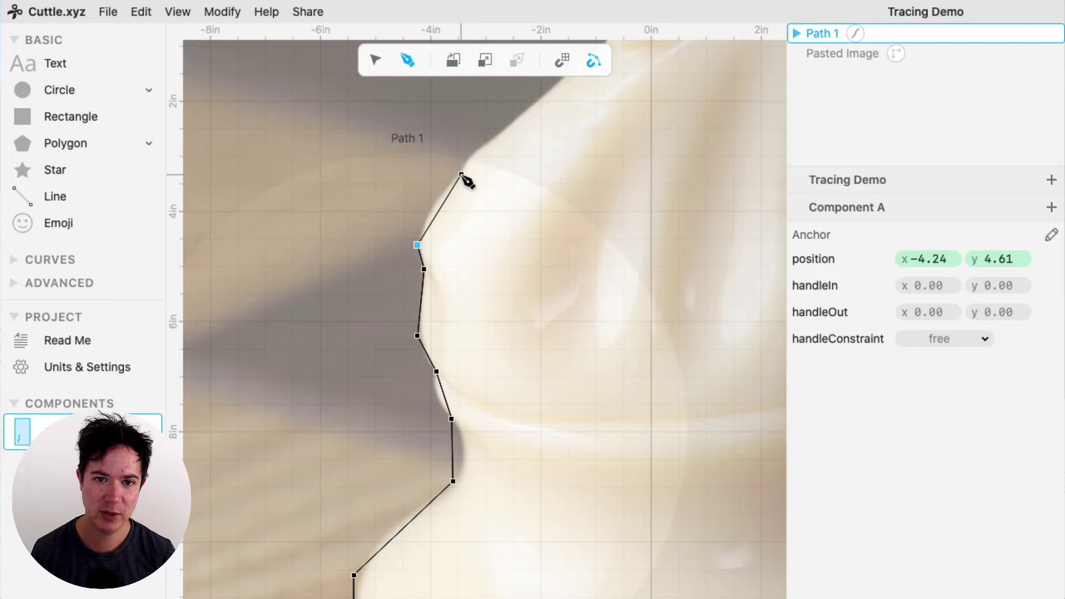
click(461, 174)
click(465, 157)
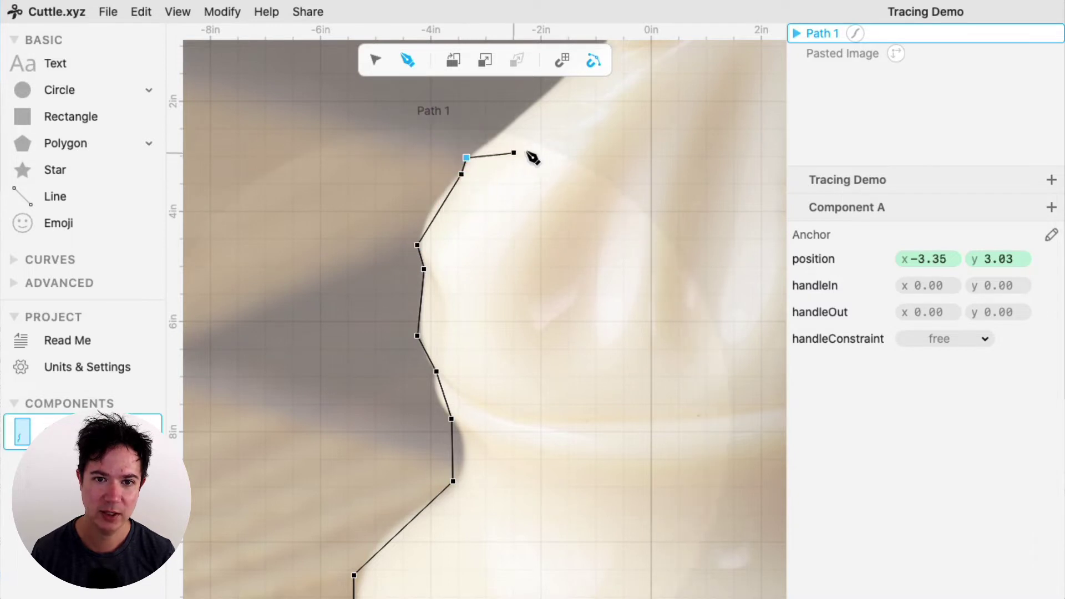
Trace the throat, lower jaw, lower lip and front of the mouth to the upper lip
drag(534, 149, 474, 415)
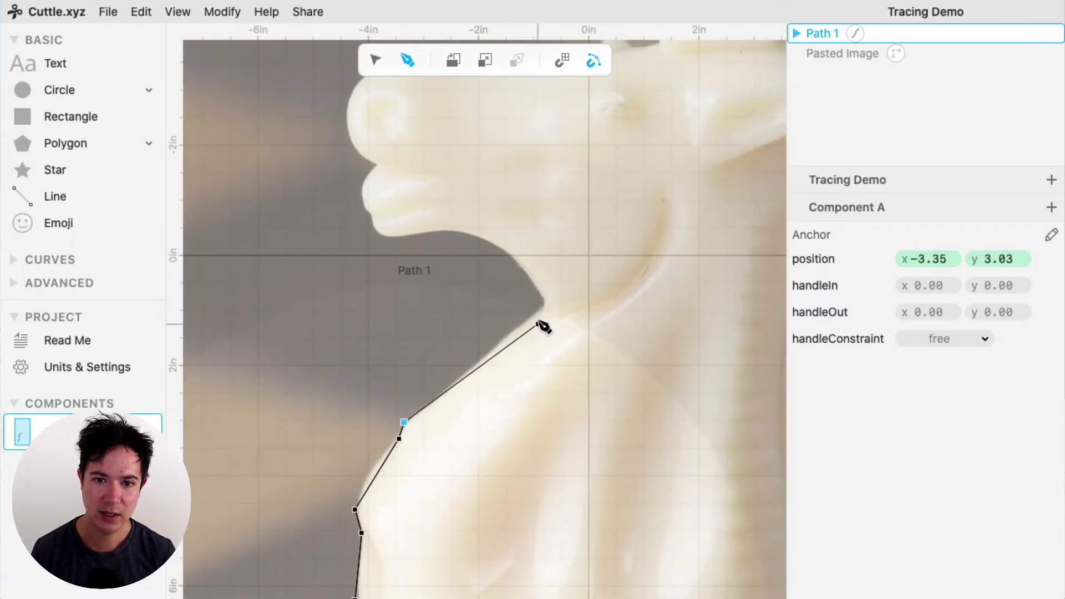
click(544, 304)
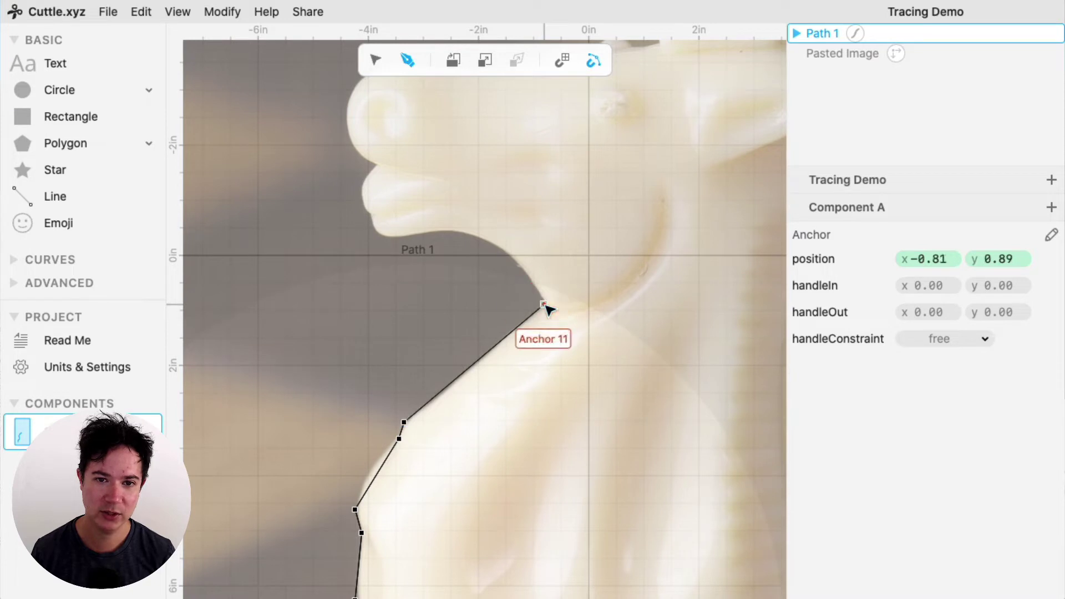
click(401, 238)
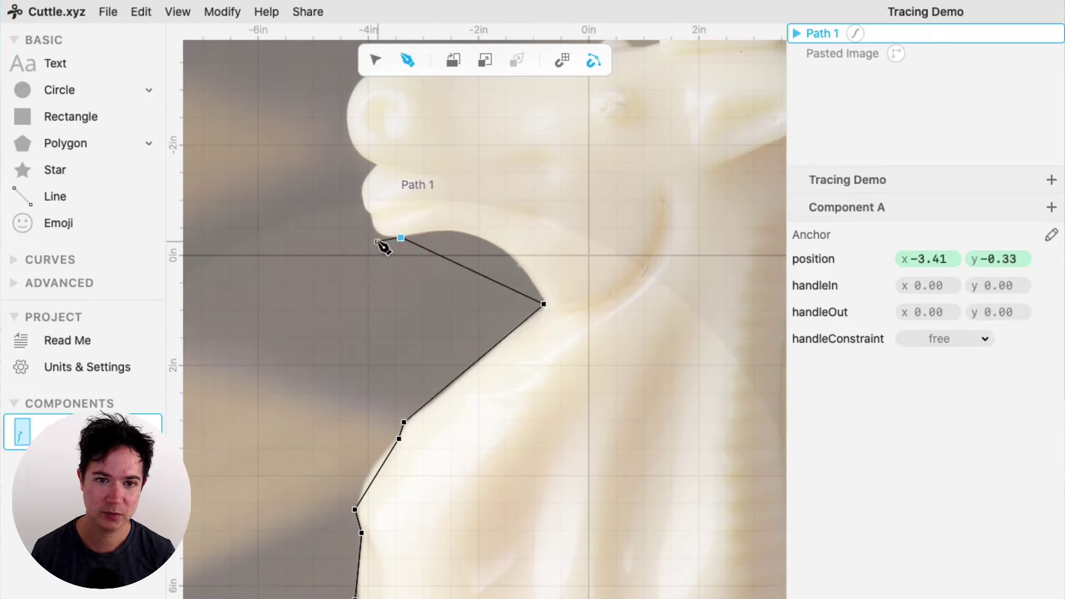
click(376, 231)
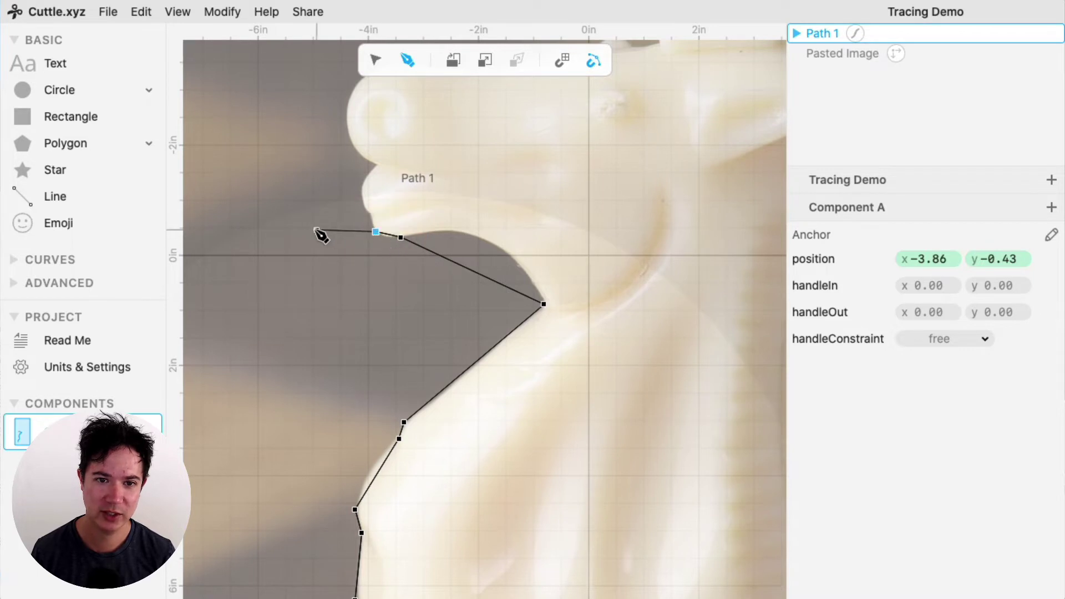
click(371, 215)
click(360, 198)
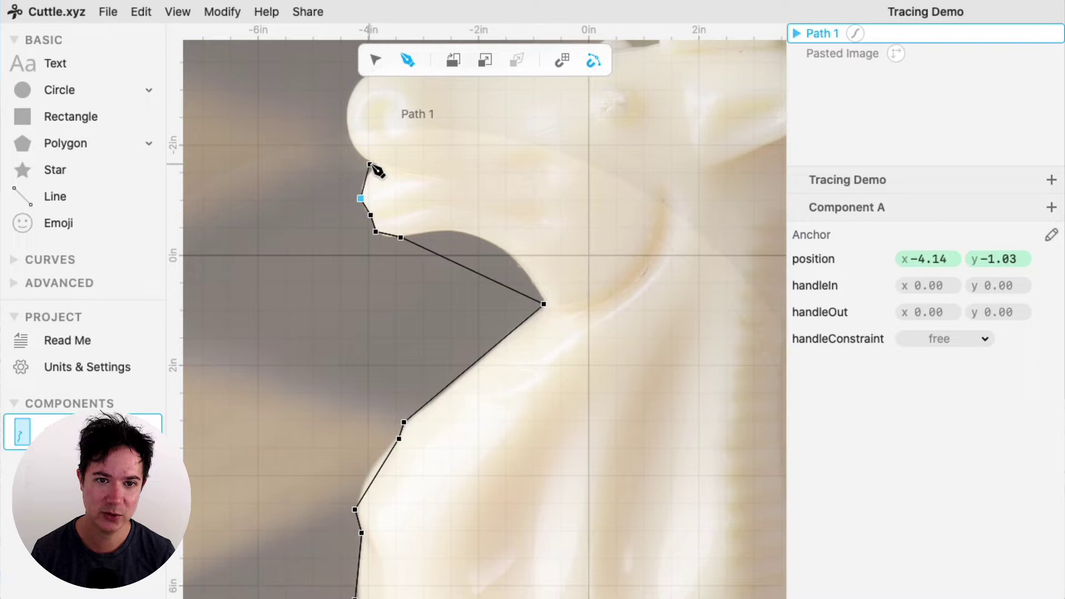
click(376, 167)
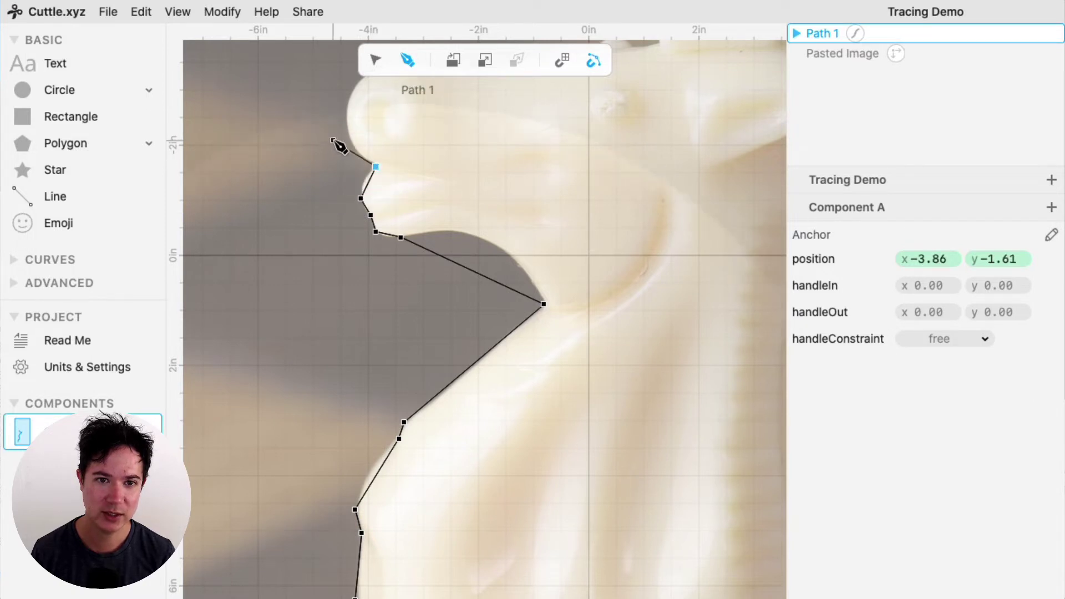
drag(335, 147, 361, 321)
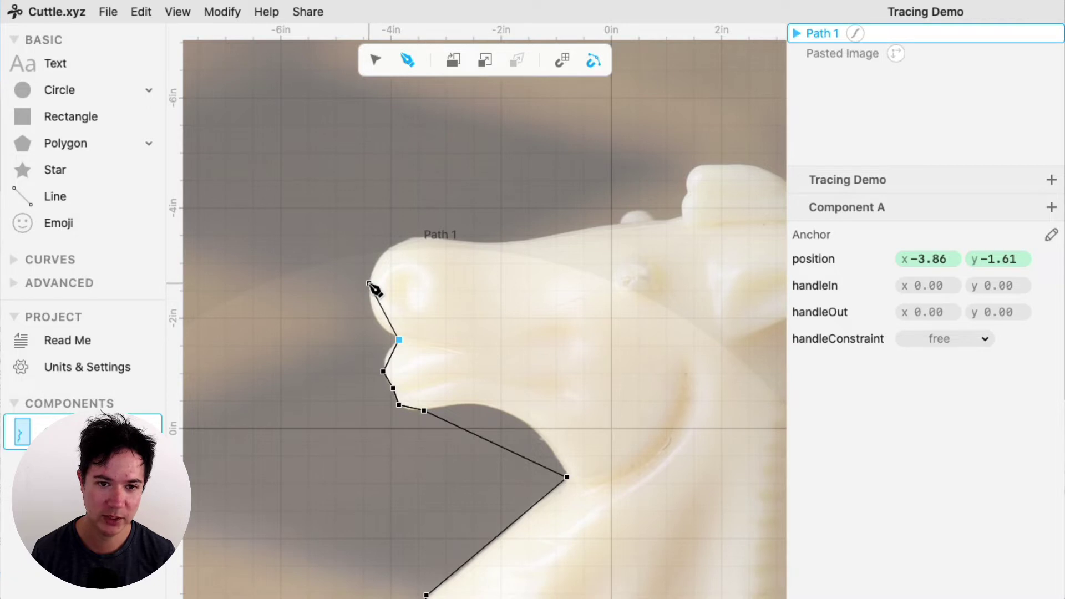
drag(368, 284, 376, 246)
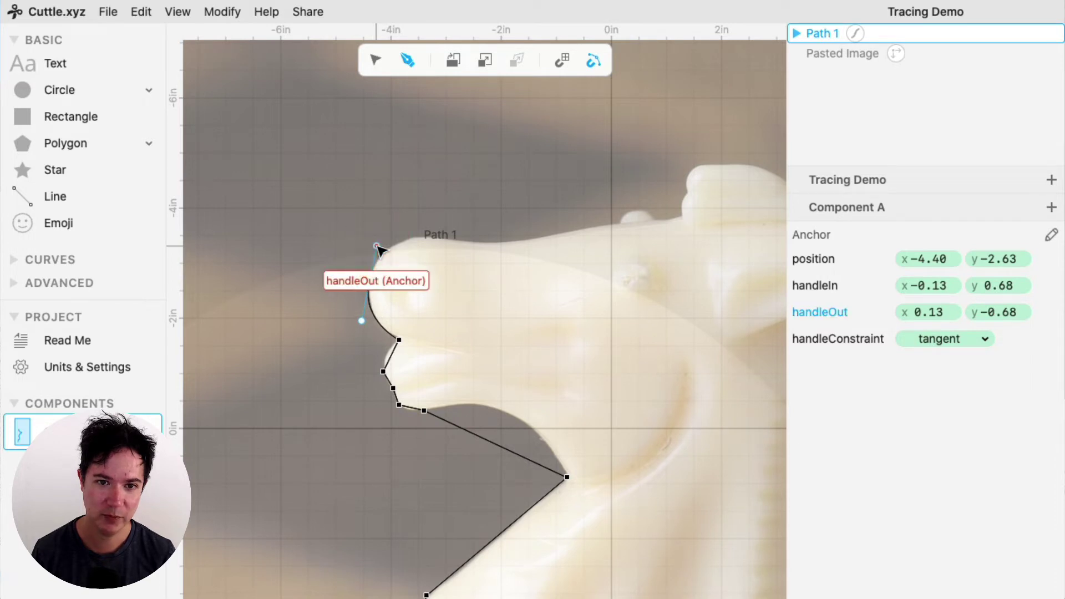
key(BackSpace)
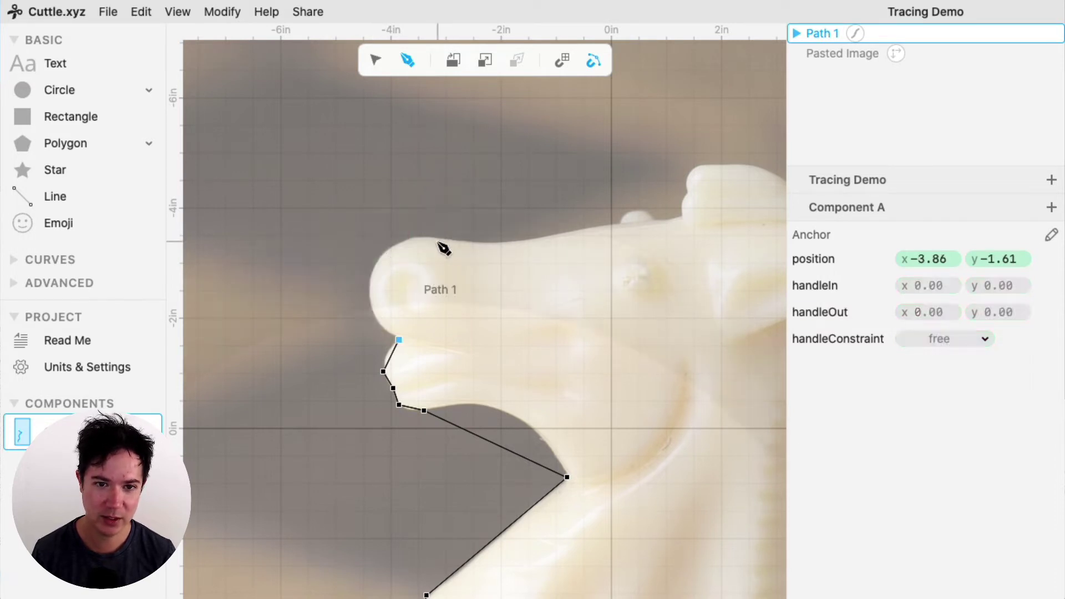
Trace over the nose tip, muzzle and top of the head up to the ear tip
click(370, 281)
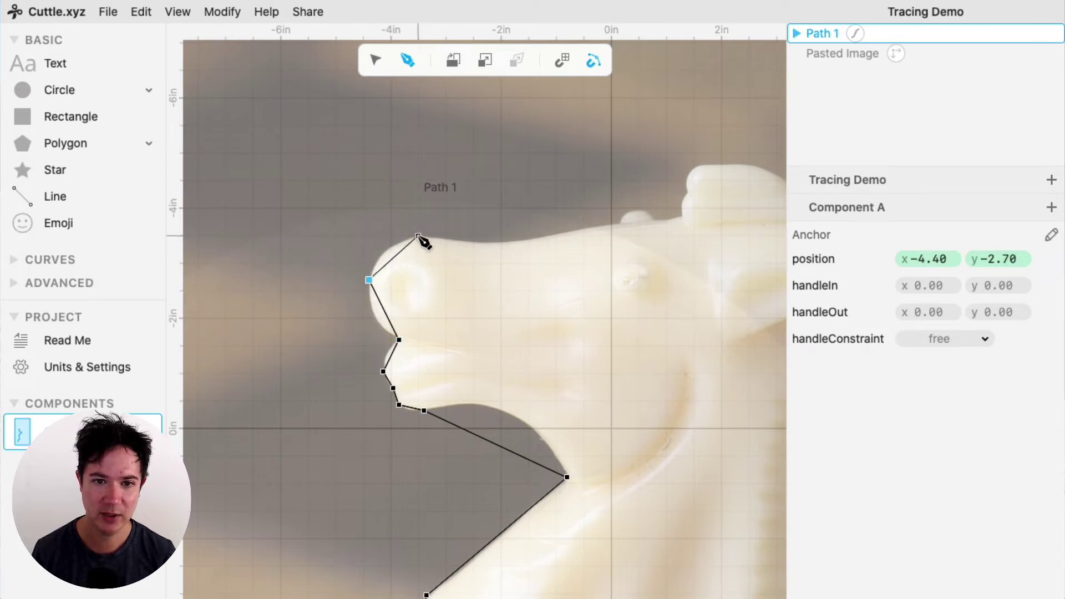
click(419, 236)
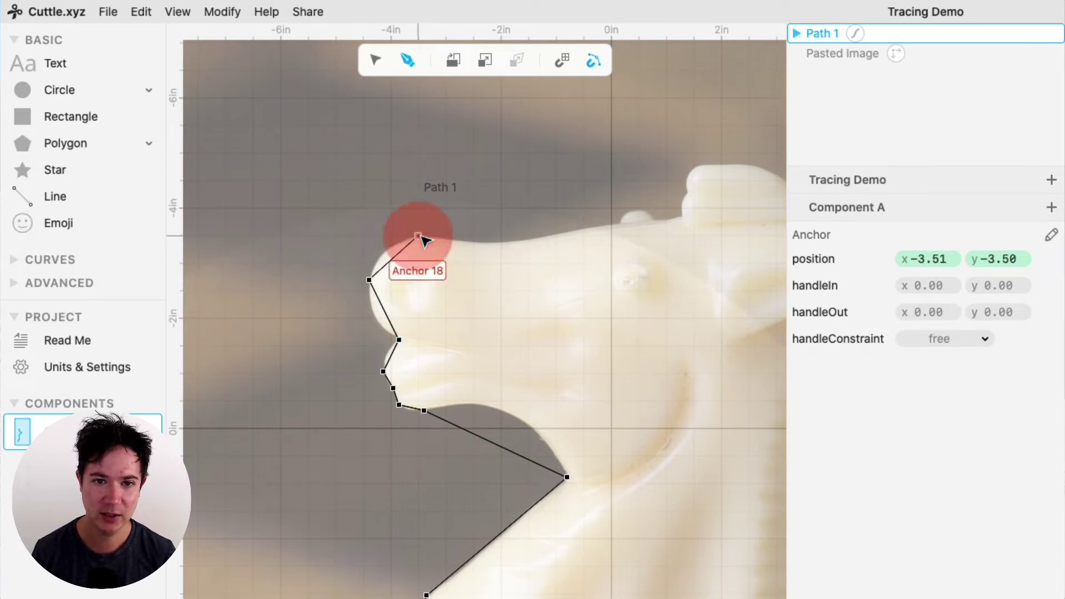
click(621, 224)
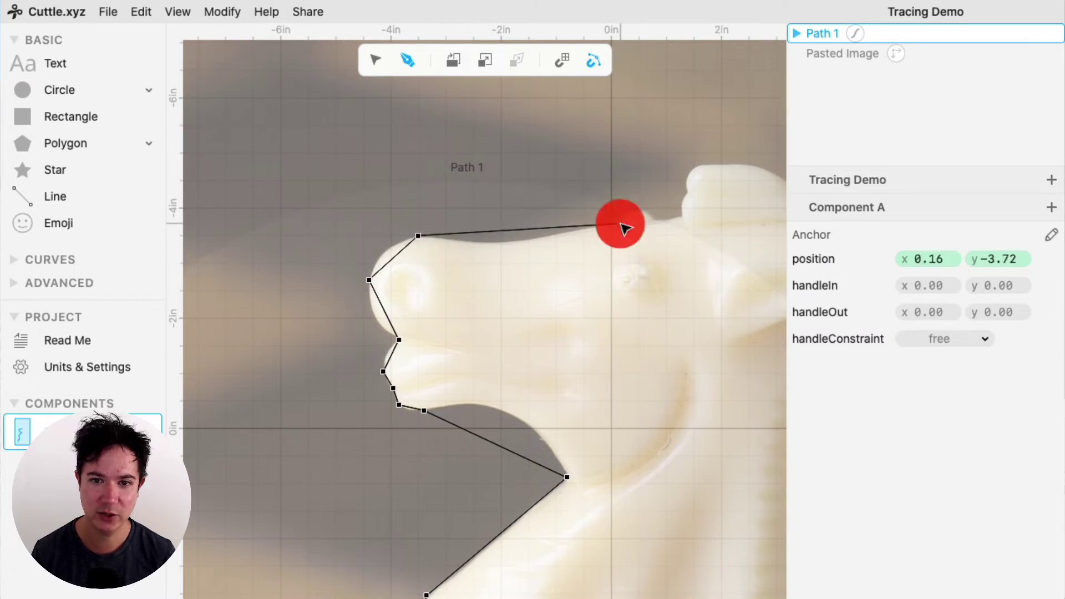
click(636, 210)
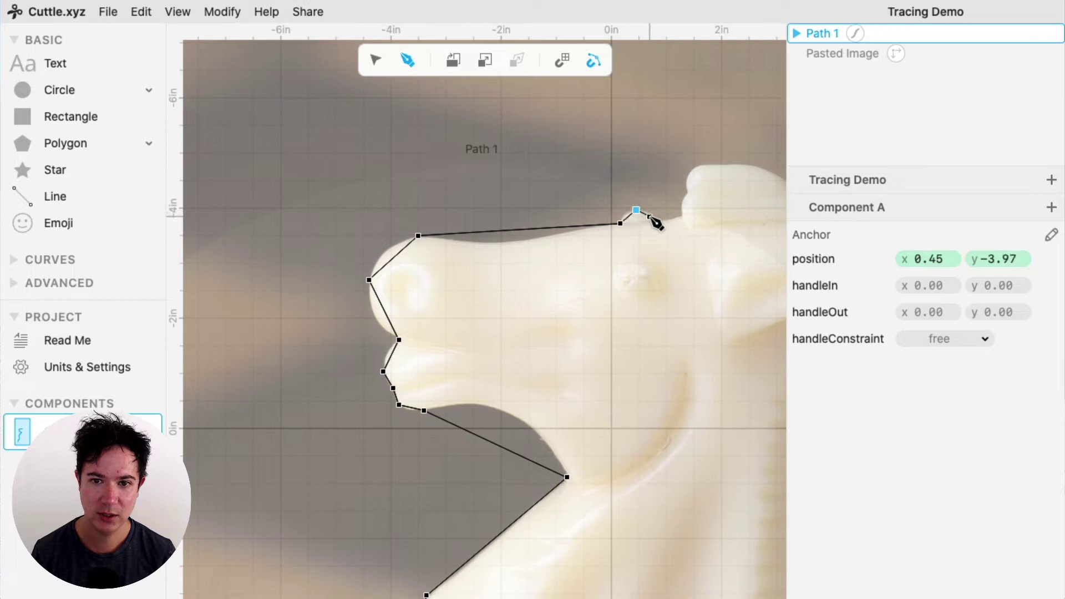
click(655, 218)
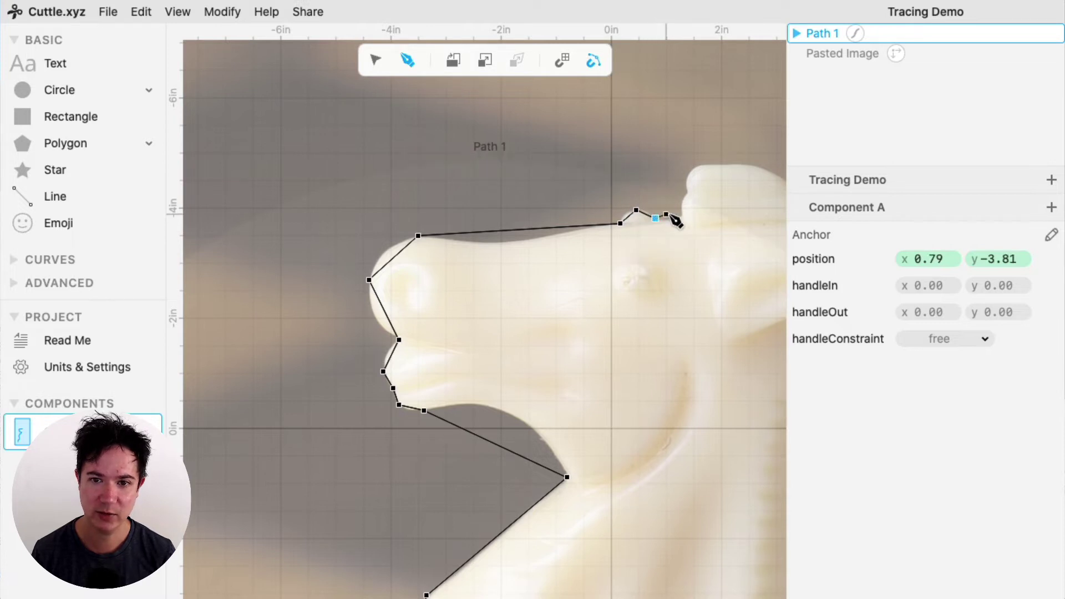
click(681, 217)
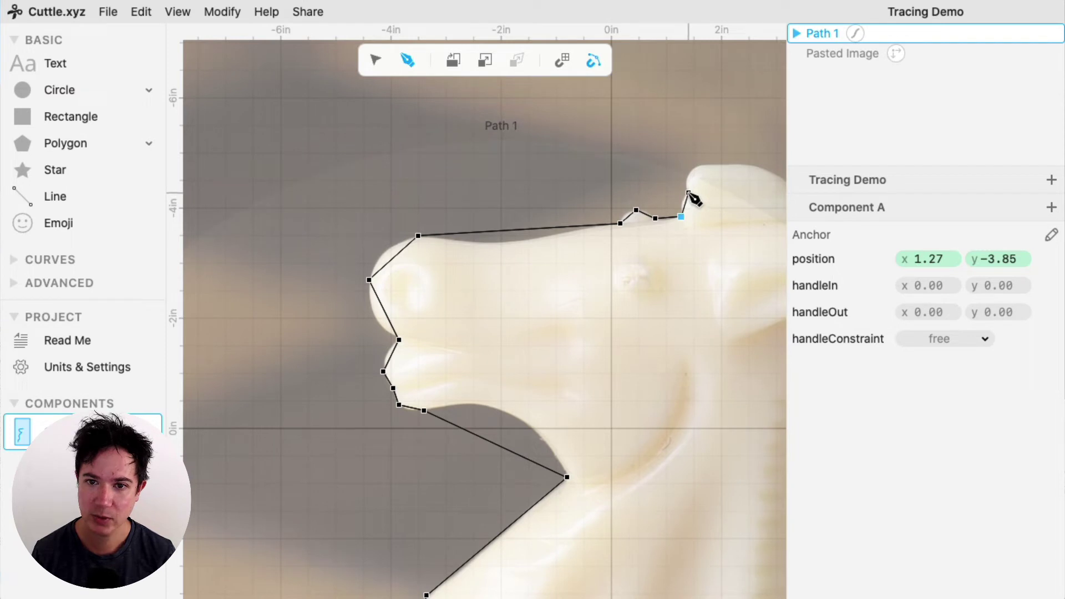
click(688, 192)
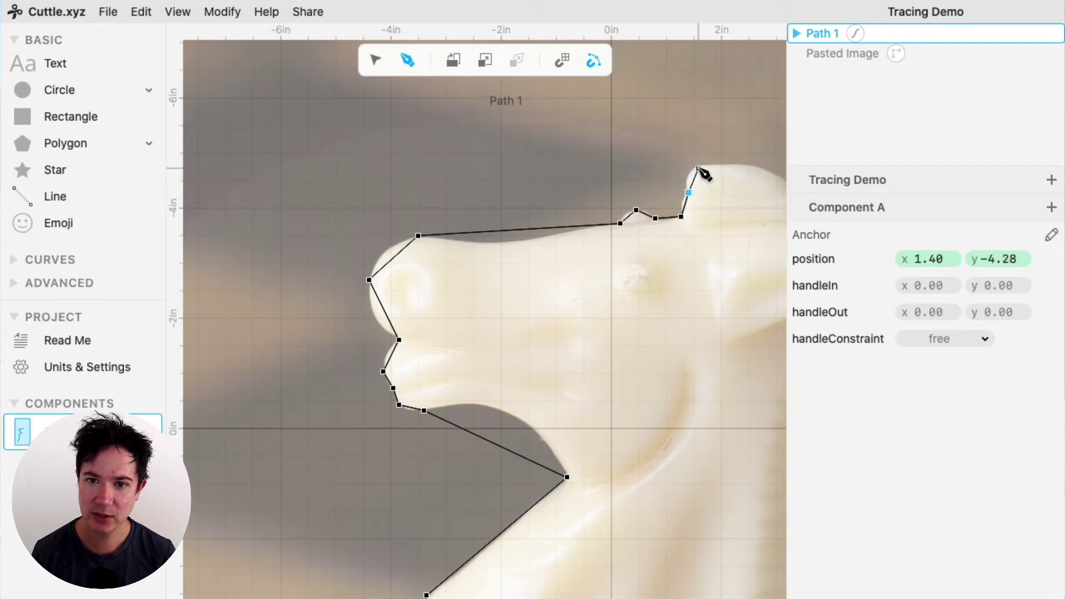
click(698, 167)
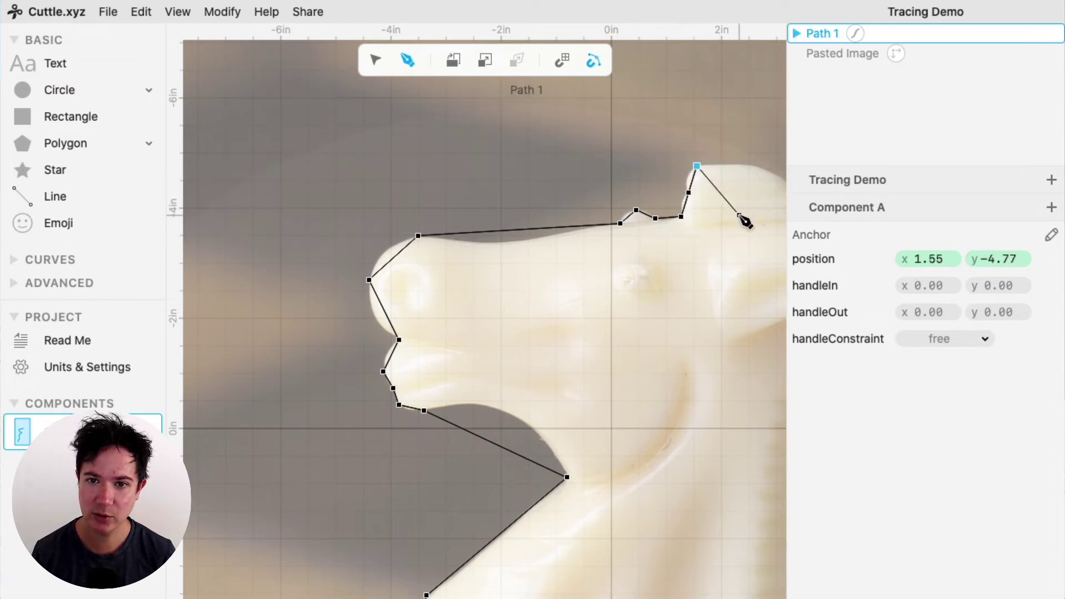
Continue along the mane and down the back of the head and neck
mouse_move(744, 221)
mouse_down()
mouse_move(489, 231)
mouse_move(414, 211)
mouse_move(466, 294)
mouse_move(511, 214)
mouse_move(478, 266)
mouse_move(542, 223)
mouse_move(530, 258)
mouse_up()
click(518, 213)
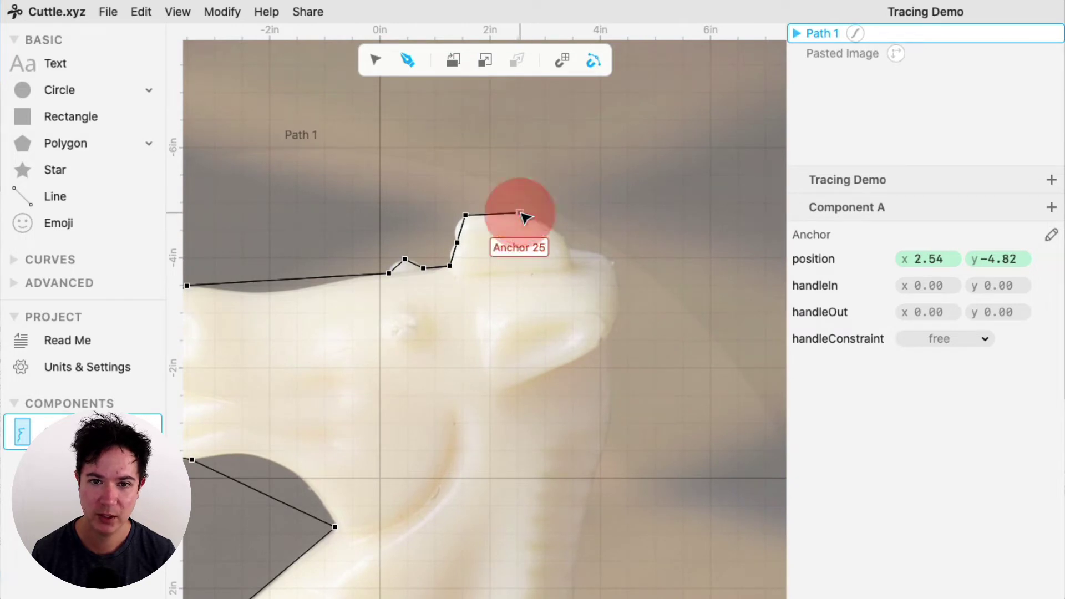
scroll(569, 253, up, 3)
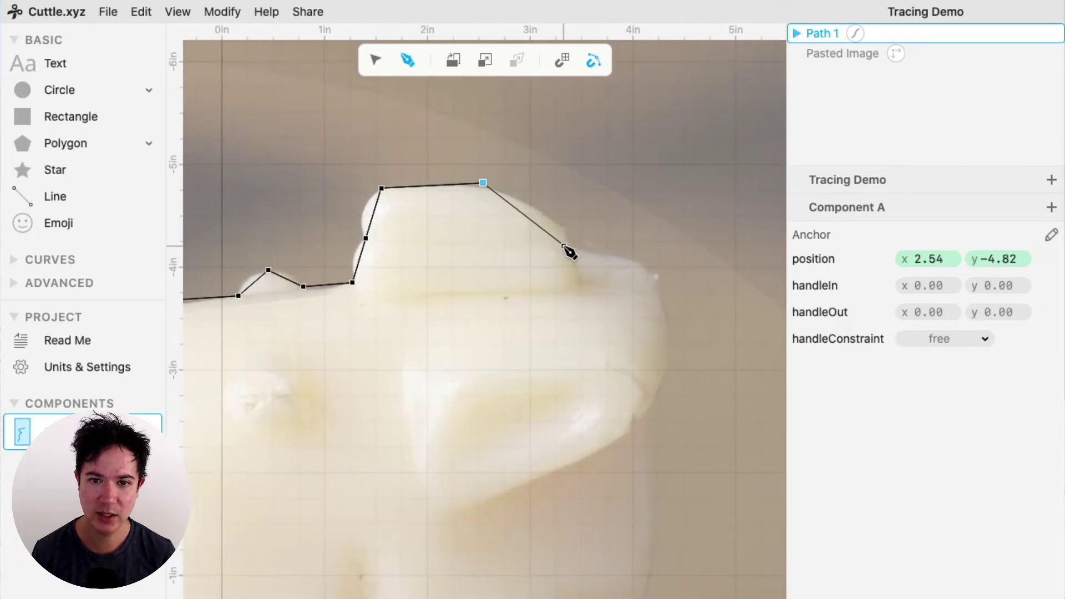
scroll(570, 252, down, 3)
scroll(574, 251, up, 1)
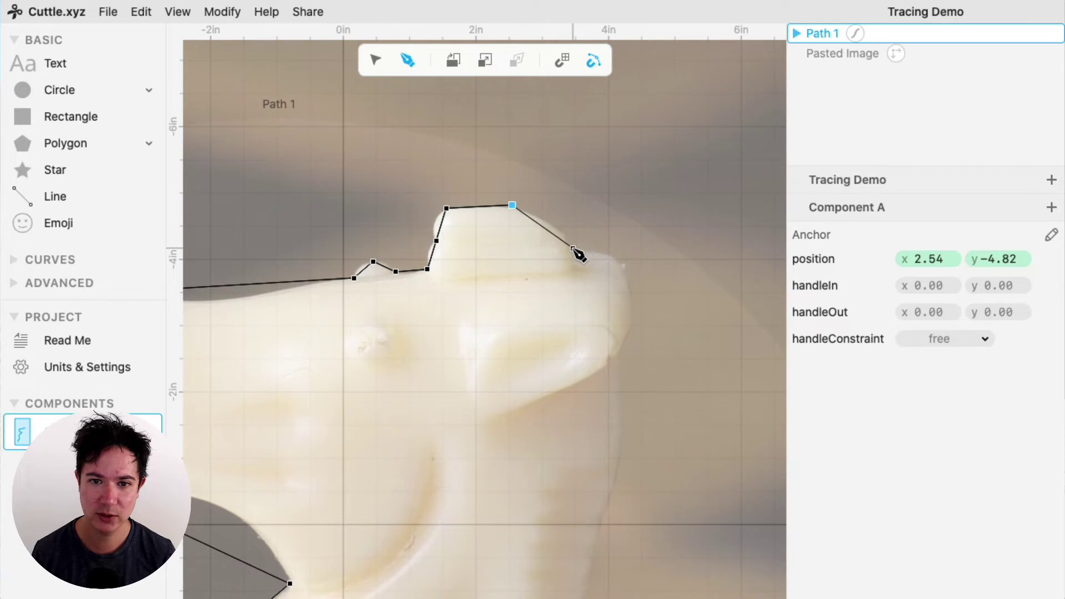
click(573, 248)
click(621, 261)
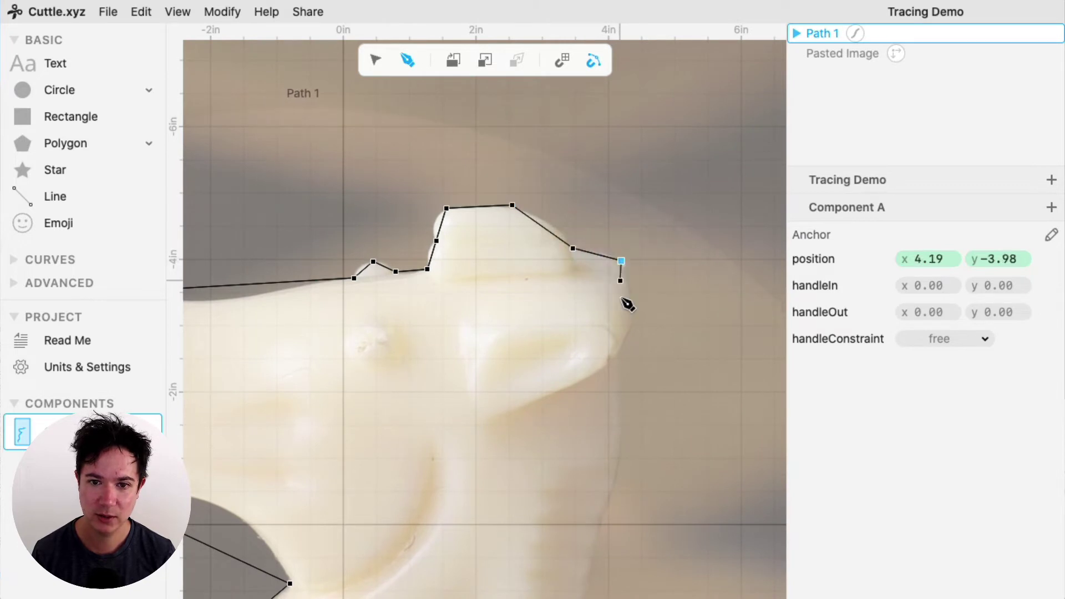
click(617, 354)
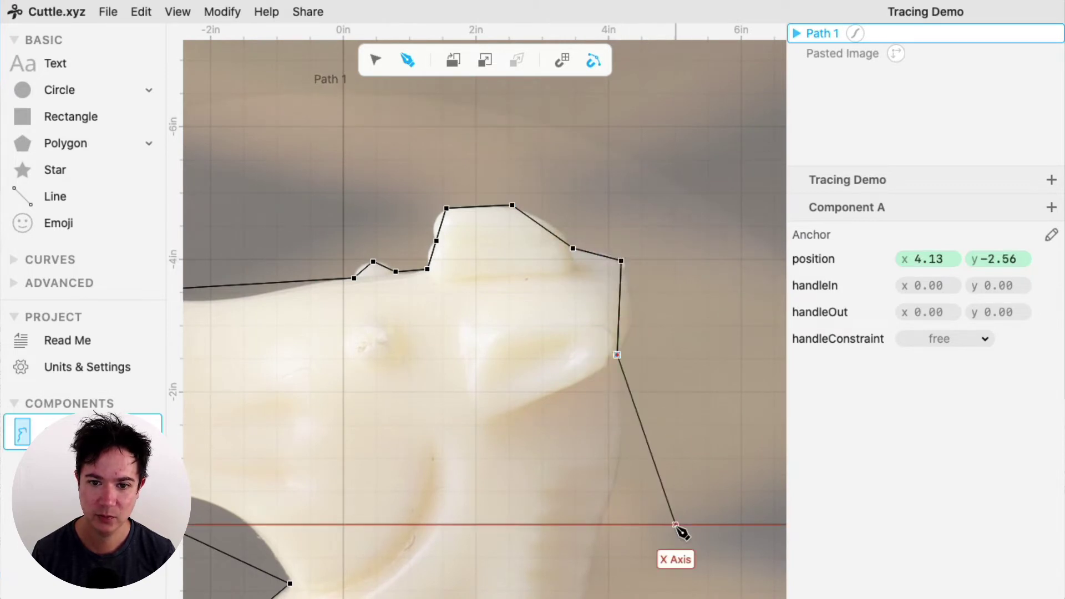
Trace down the knight's back and its inward curve to the collar
drag(676, 525, 664, 229)
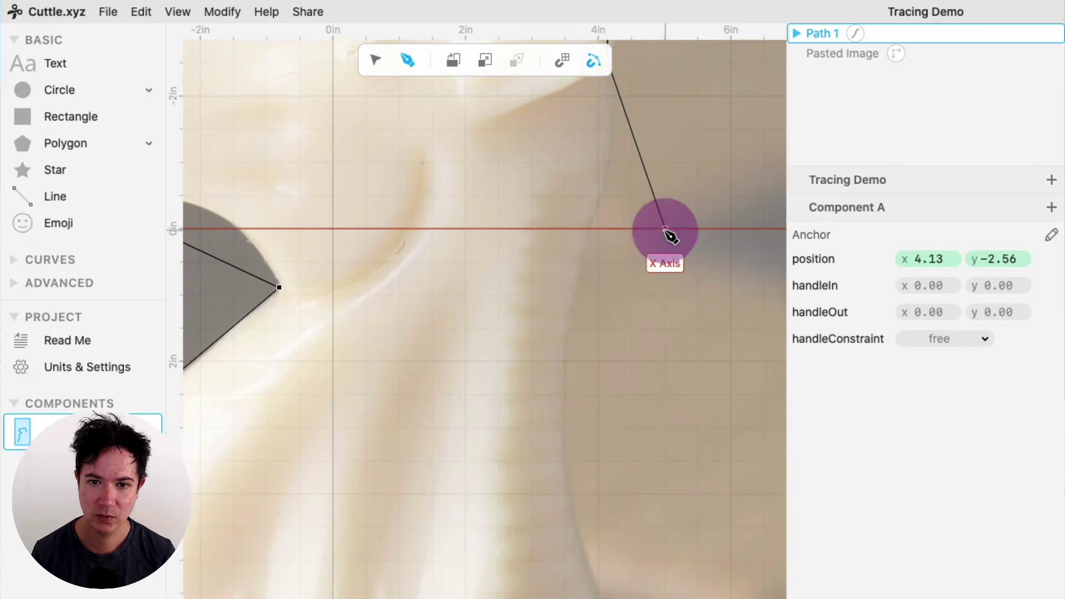
click(592, 219)
drag(587, 442, 588, 278)
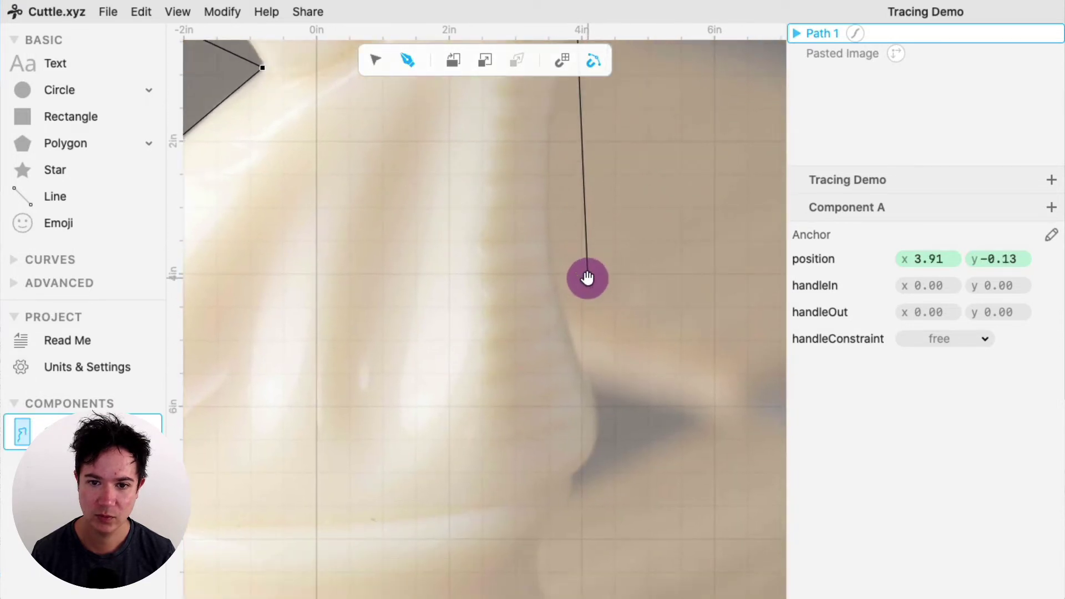
click(599, 423)
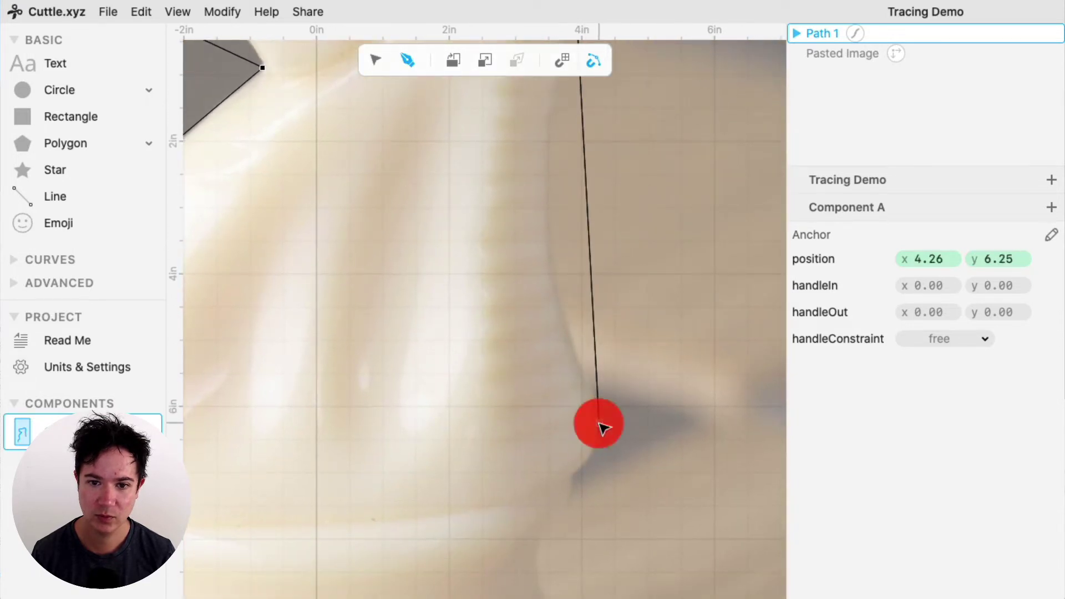
click(573, 476)
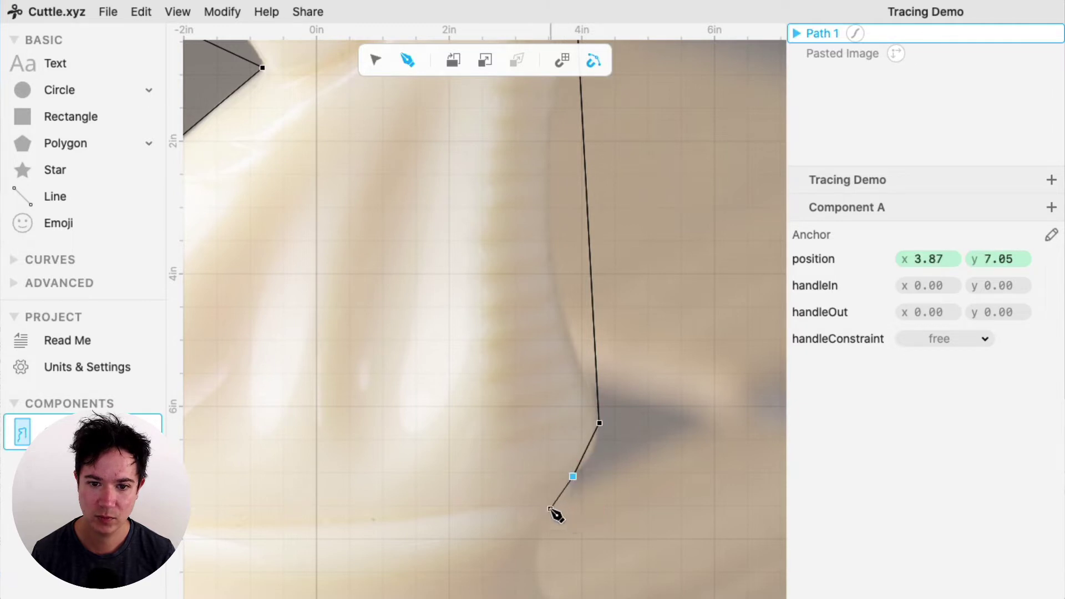
click(551, 508)
Trace below the collar, the flared base's right side and bottom corner, to the base's bottom centre
drag(581, 551, 589, 257)
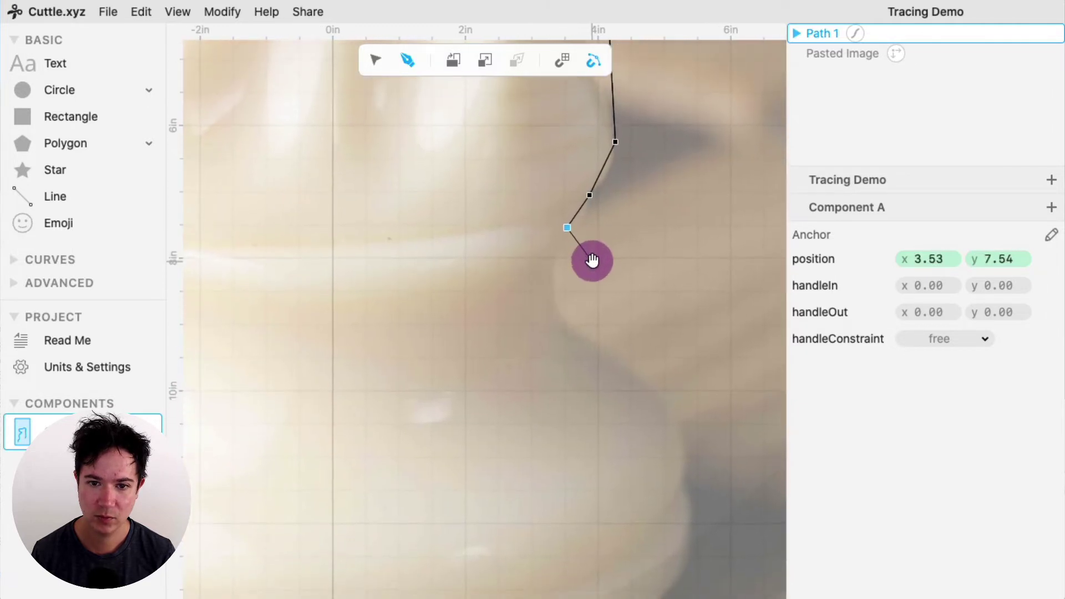
click(569, 325)
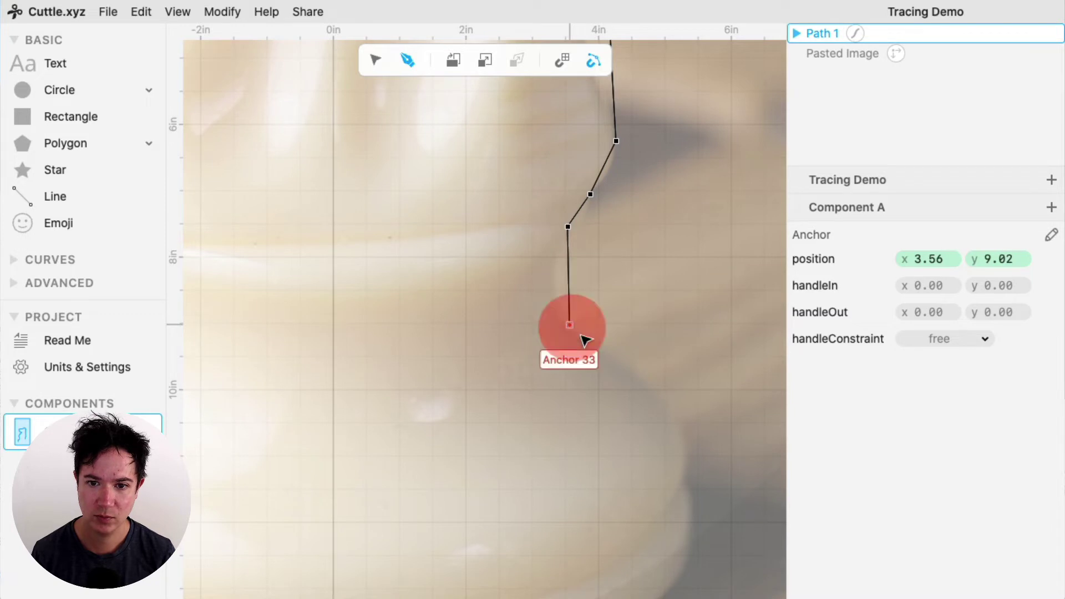
click(685, 439)
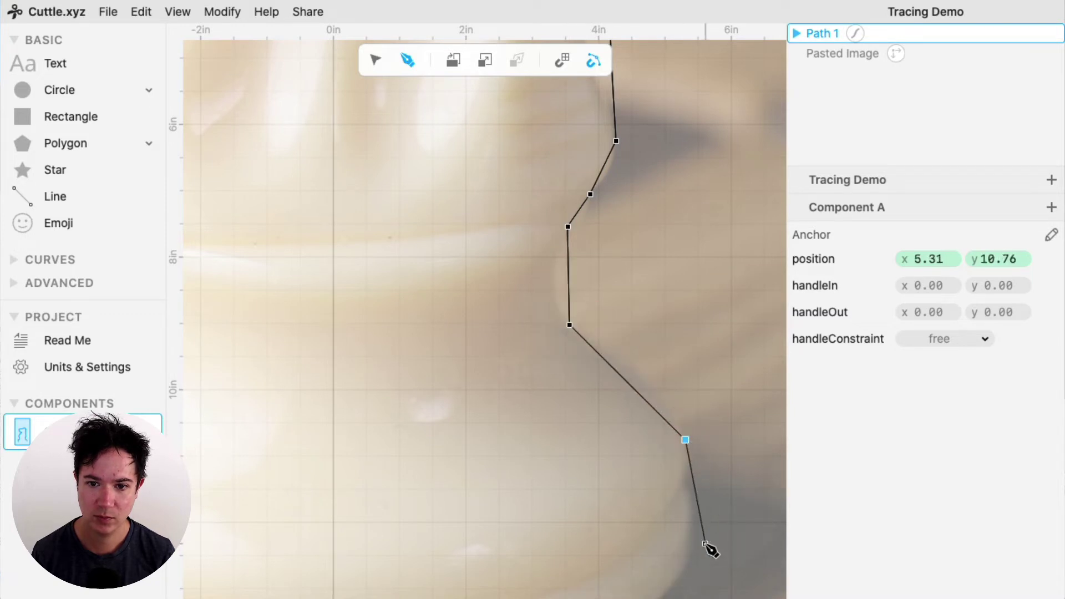
drag(705, 545, 721, 257)
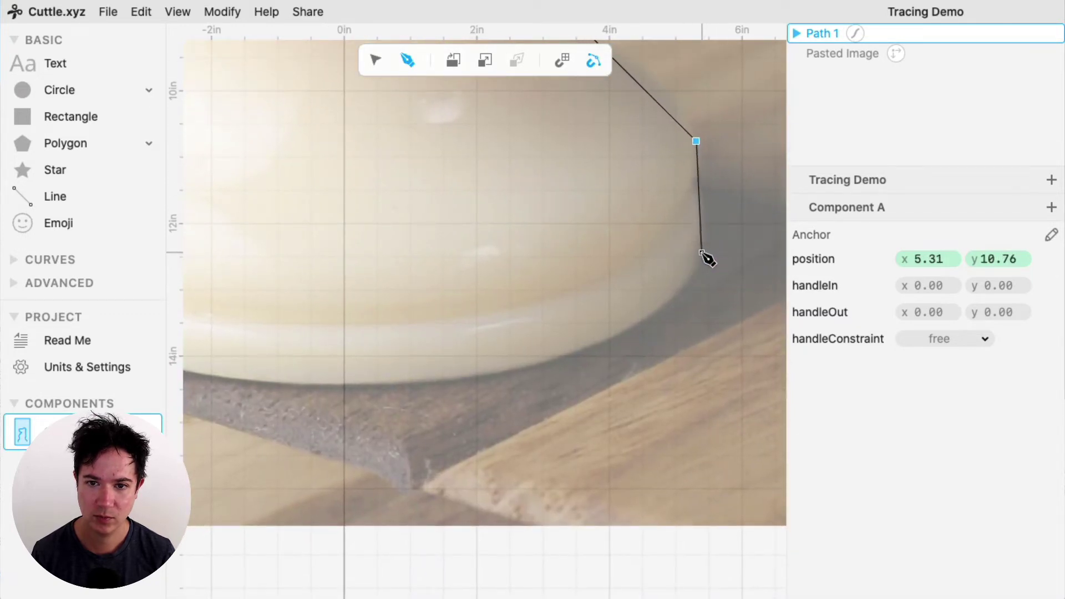
click(701, 253)
drag(452, 376, 694, 376)
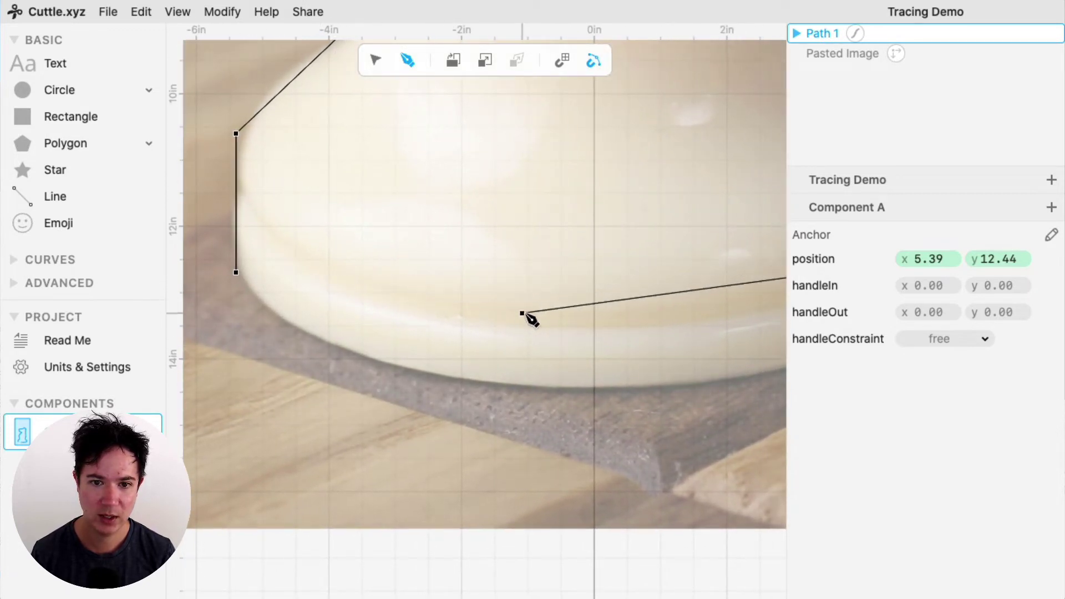
click(608, 388)
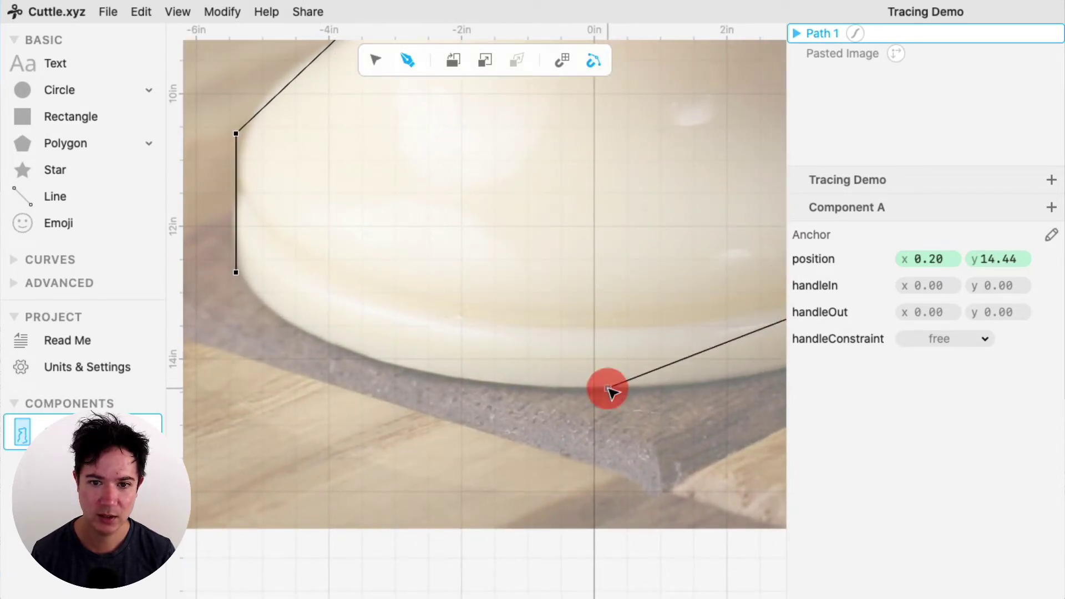
Close Path 1 at its first anchor and zoom out to frame the whole knight outline
click(237, 274)
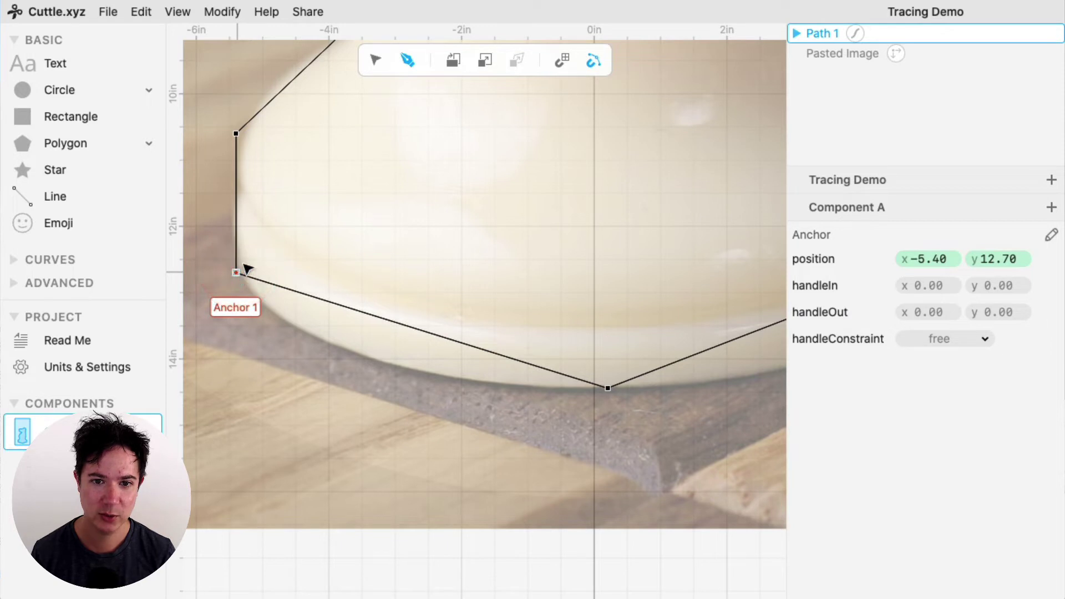
scroll(438, 253, down, 5)
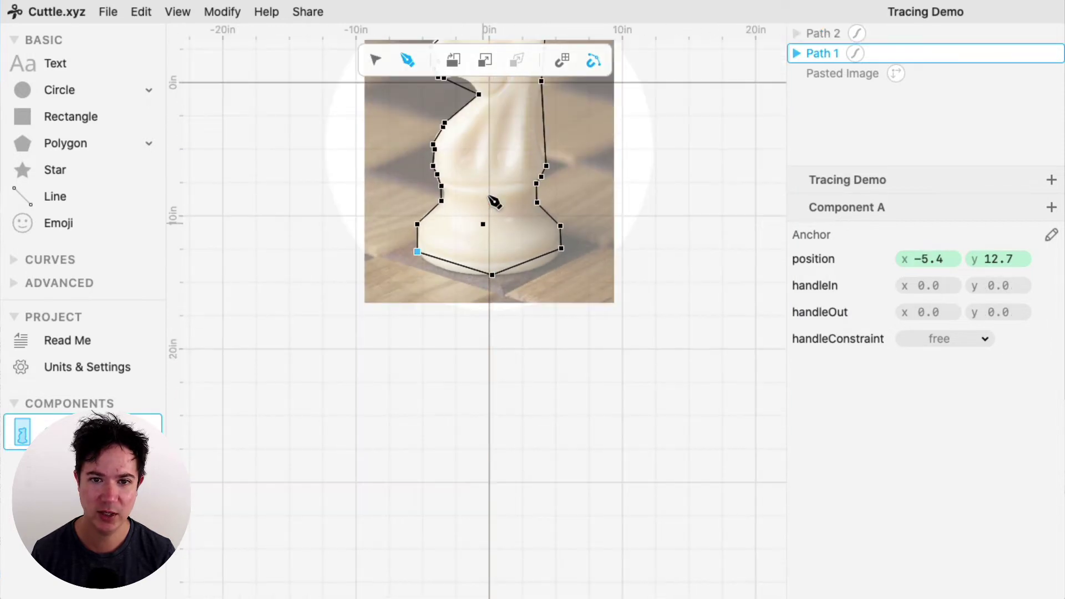
drag(494, 203, 449, 377)
click(505, 342)
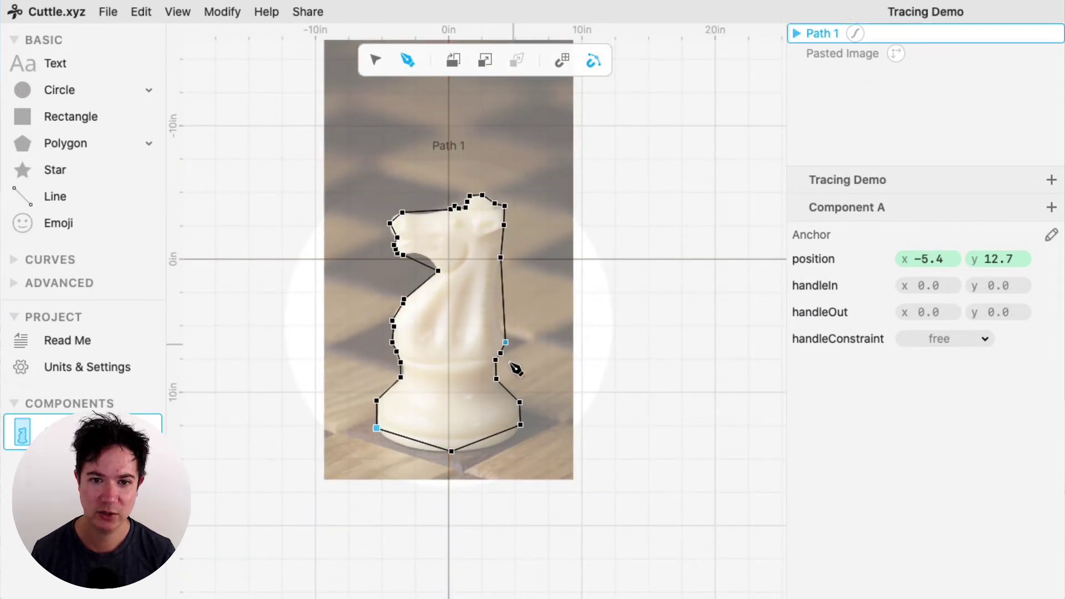
click(482, 314)
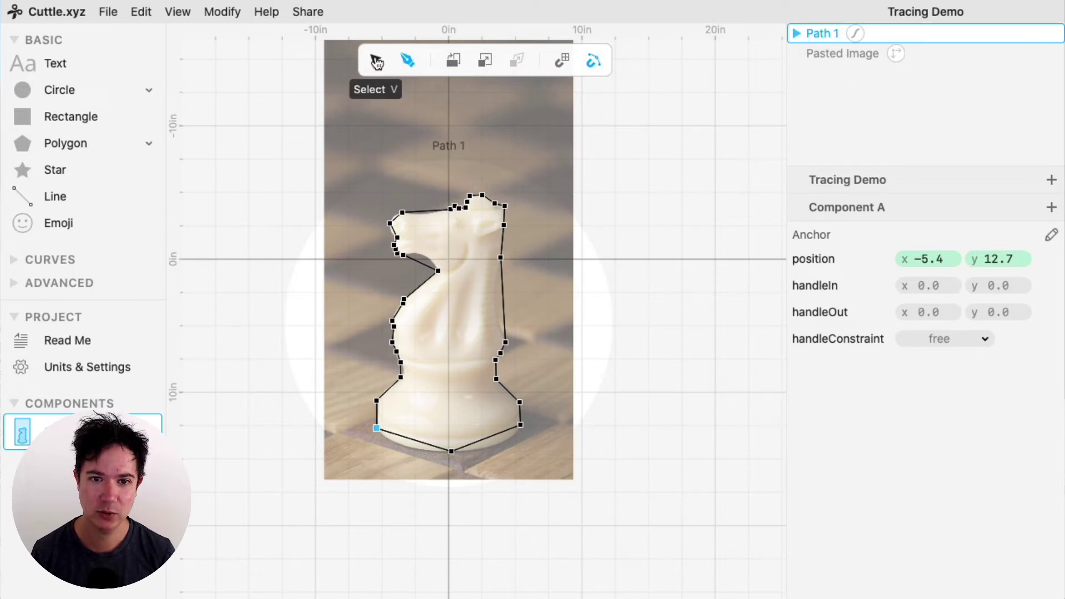
click(376, 63)
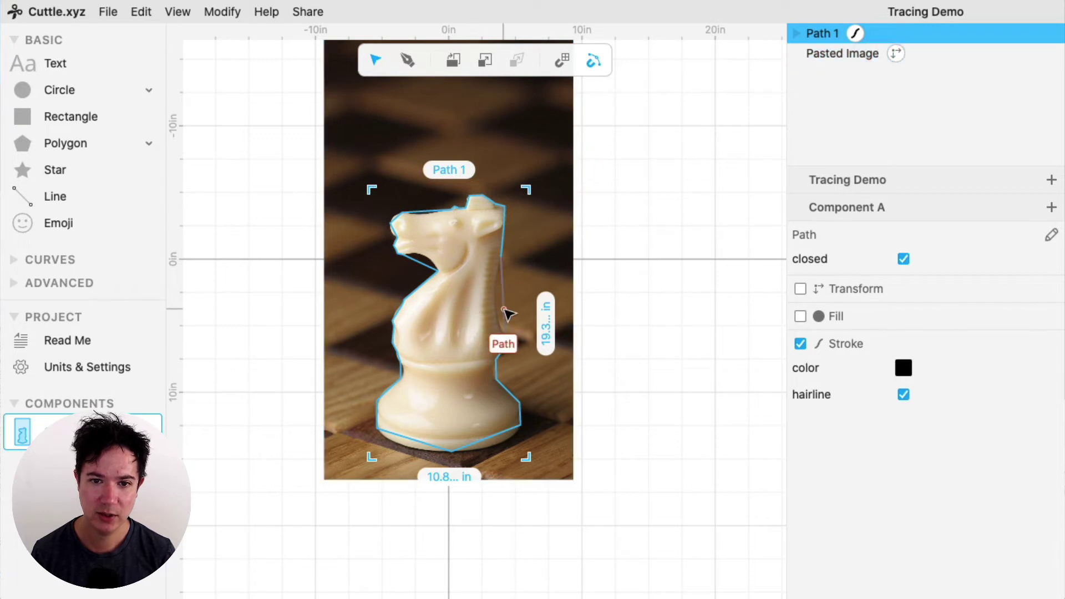
double_click(504, 311)
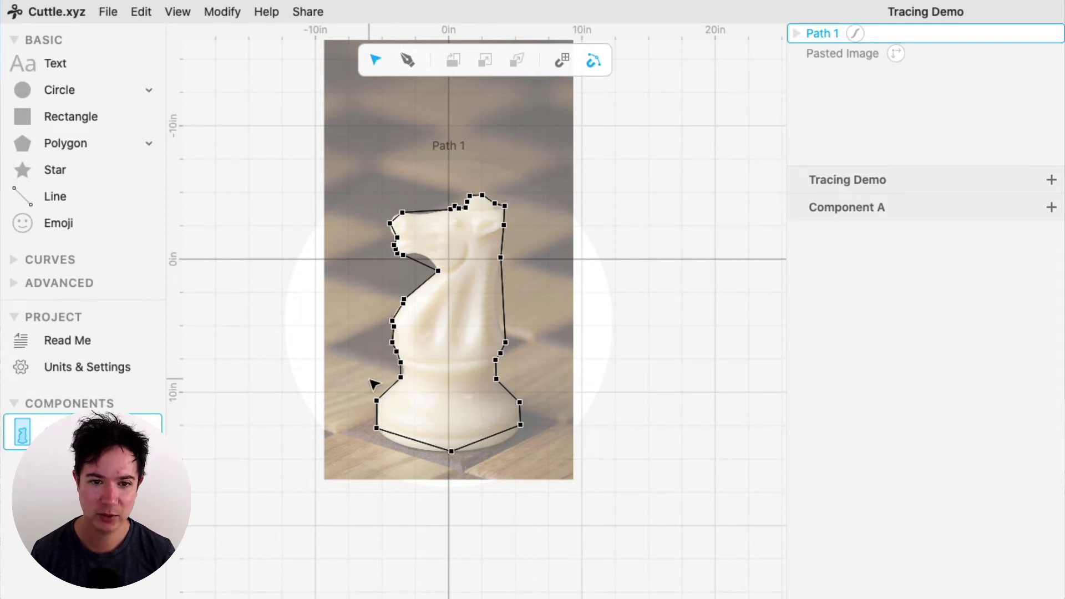
scroll(391, 384, up, 10)
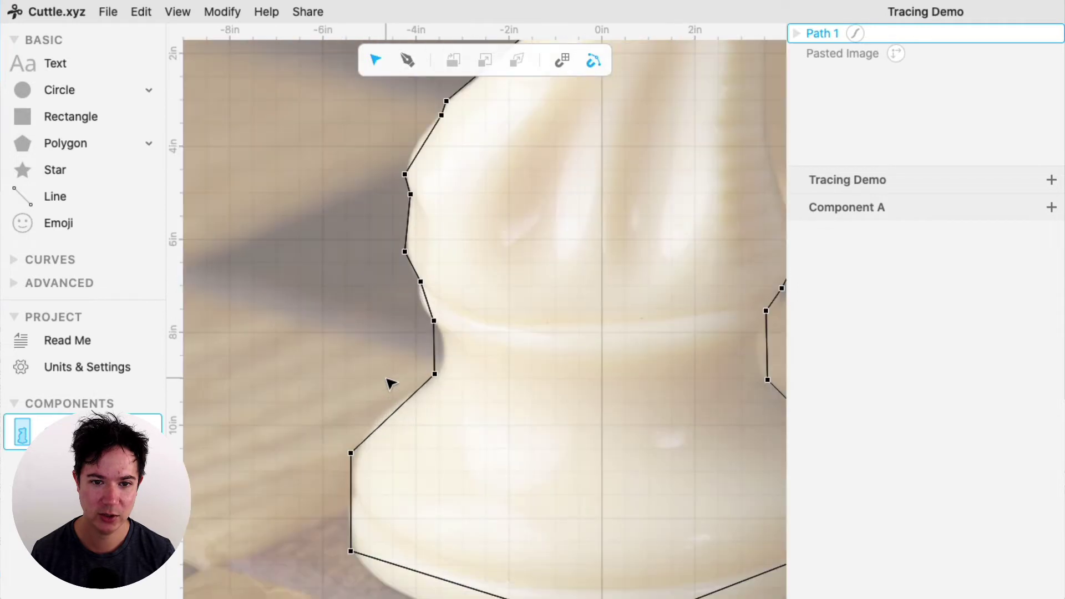
scroll(391, 384, up, 2)
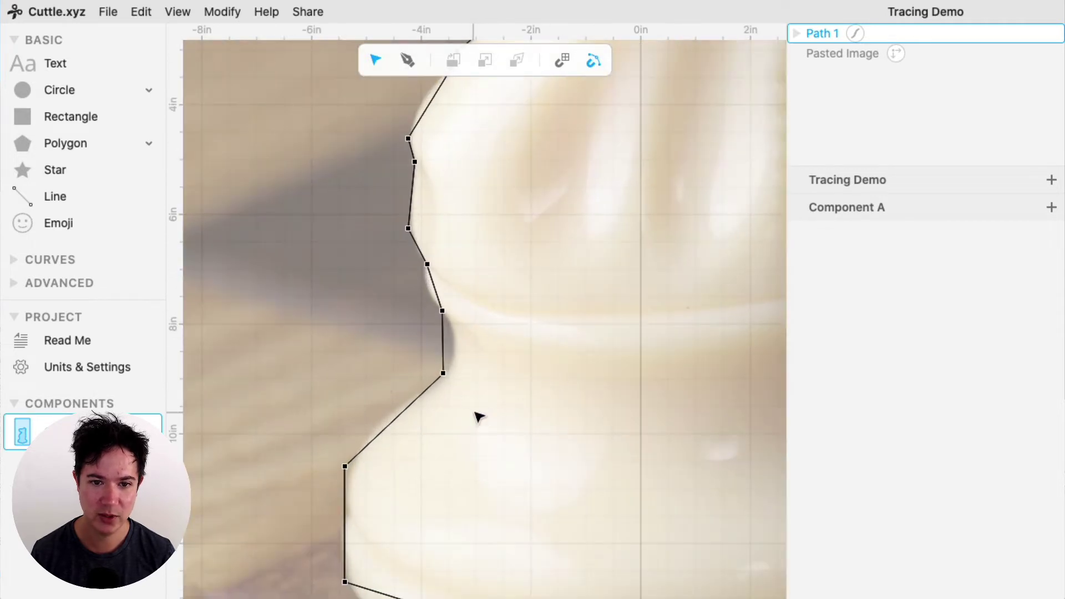
scroll(514, 295, up, 2)
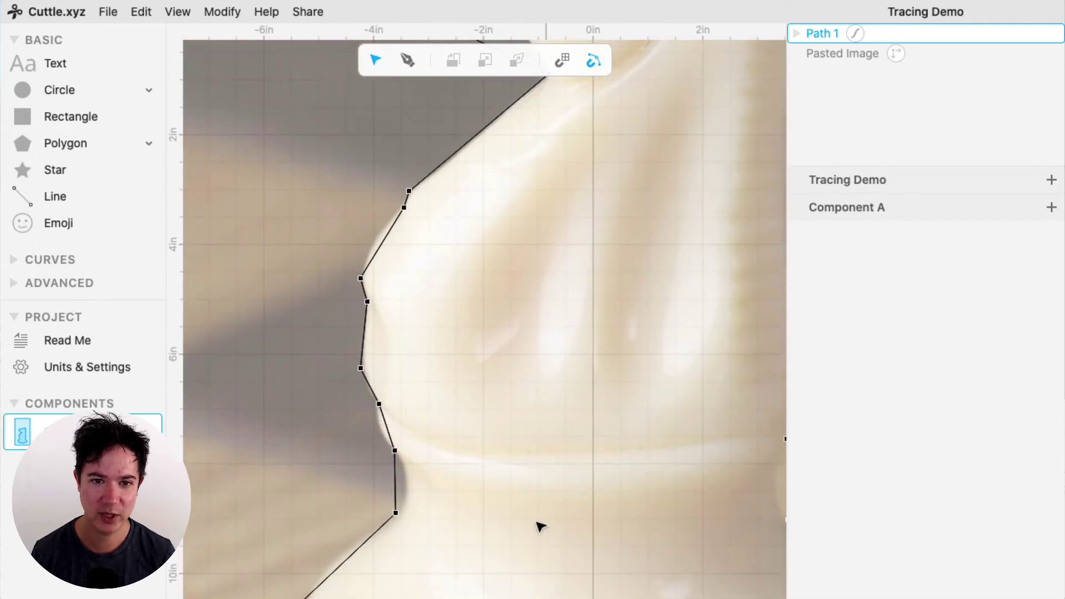
scroll(545, 357, down, 2)
scroll(546, 357, down, 1)
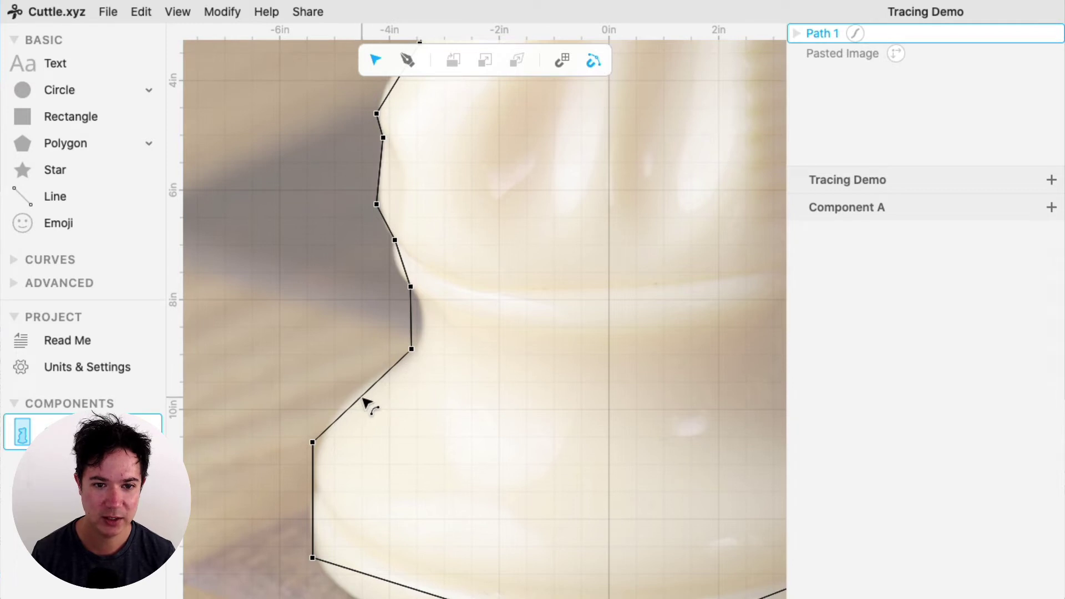
Curve the straight base segments and those around the lower corner to match the edge
drag(363, 398, 355, 397)
drag(417, 327, 432, 326)
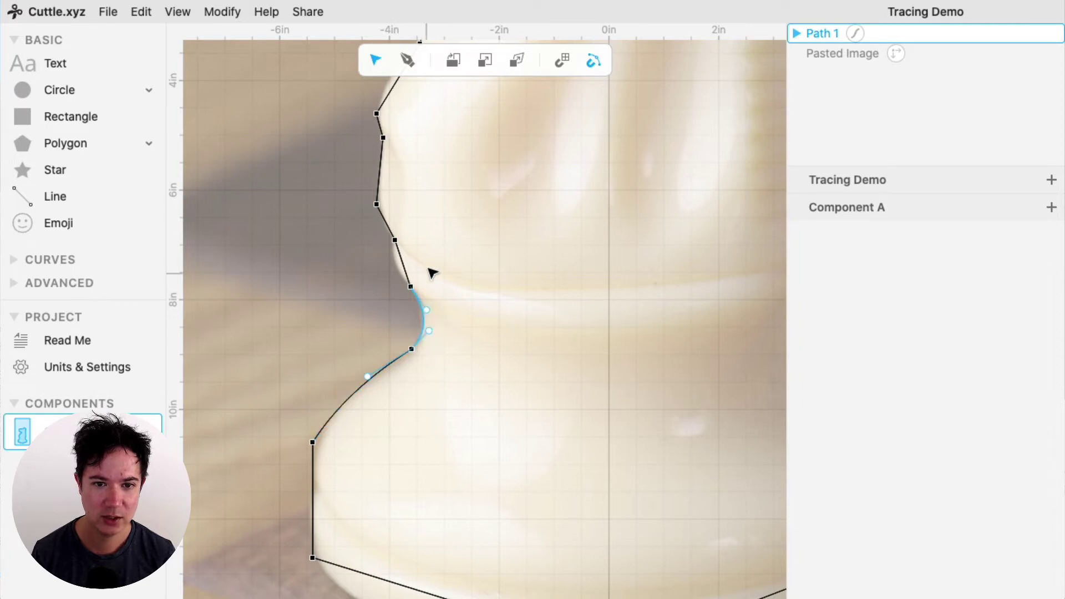
drag(397, 262, 438, 345)
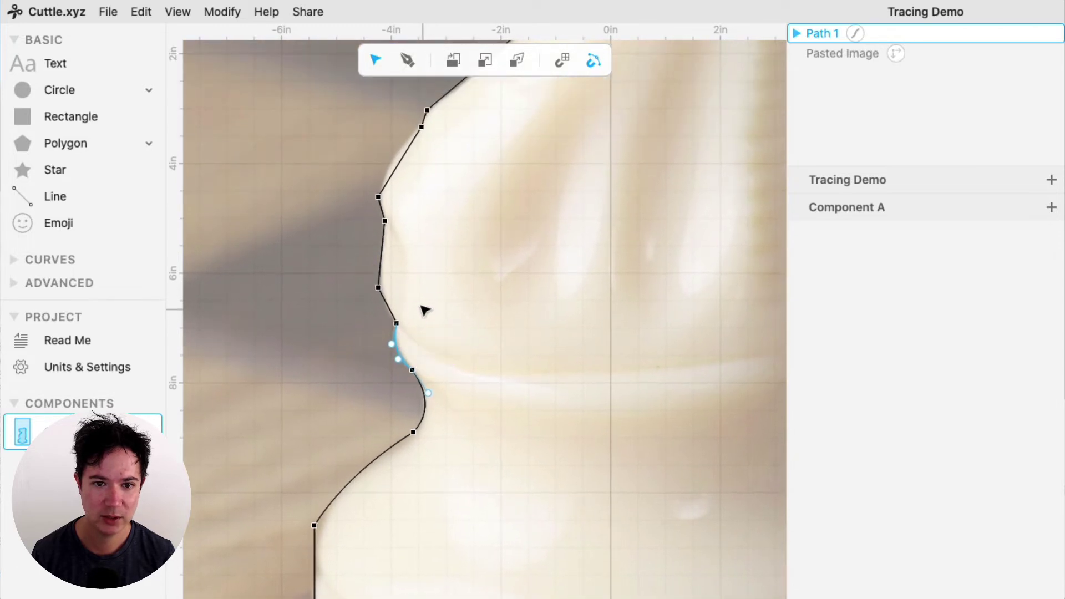
drag(387, 305, 388, 315)
Curve the neck segments and the segment by the jaw along the photo's edge
drag(420, 228, 430, 327)
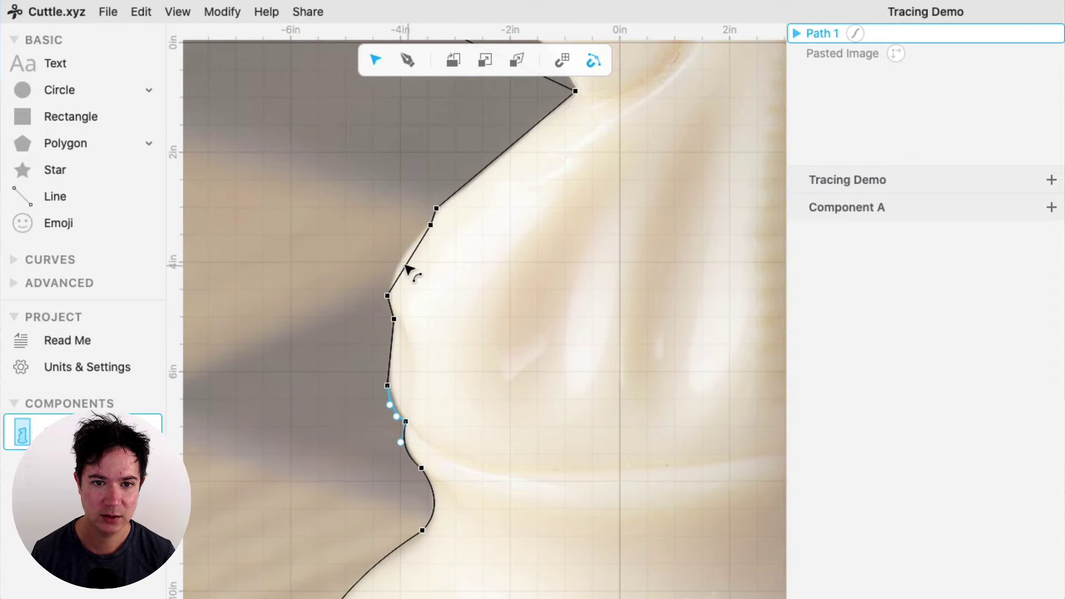
drag(402, 258, 406, 262)
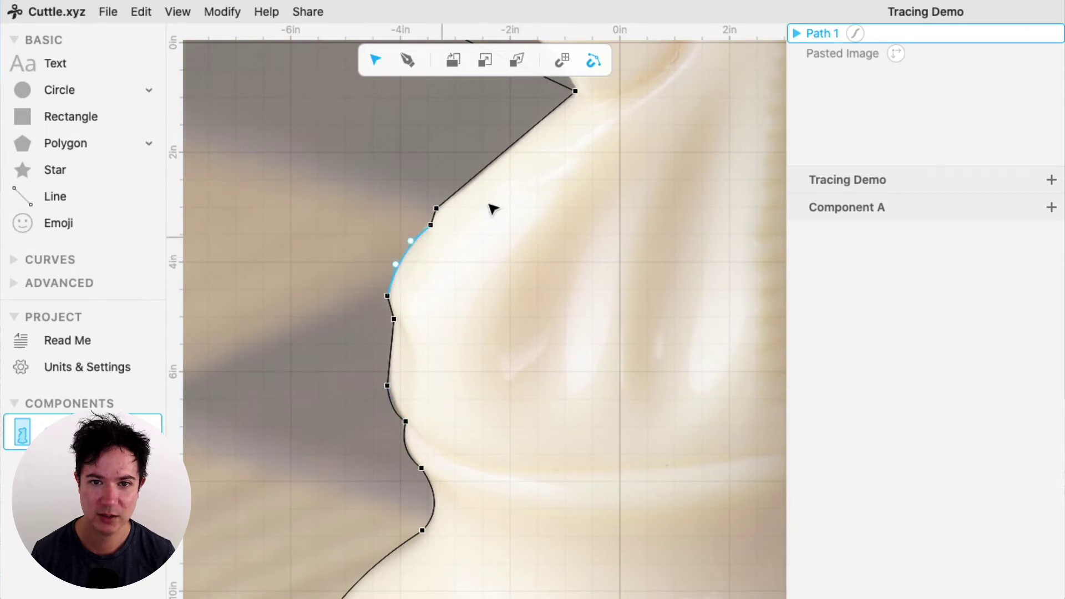
drag(492, 214, 466, 449)
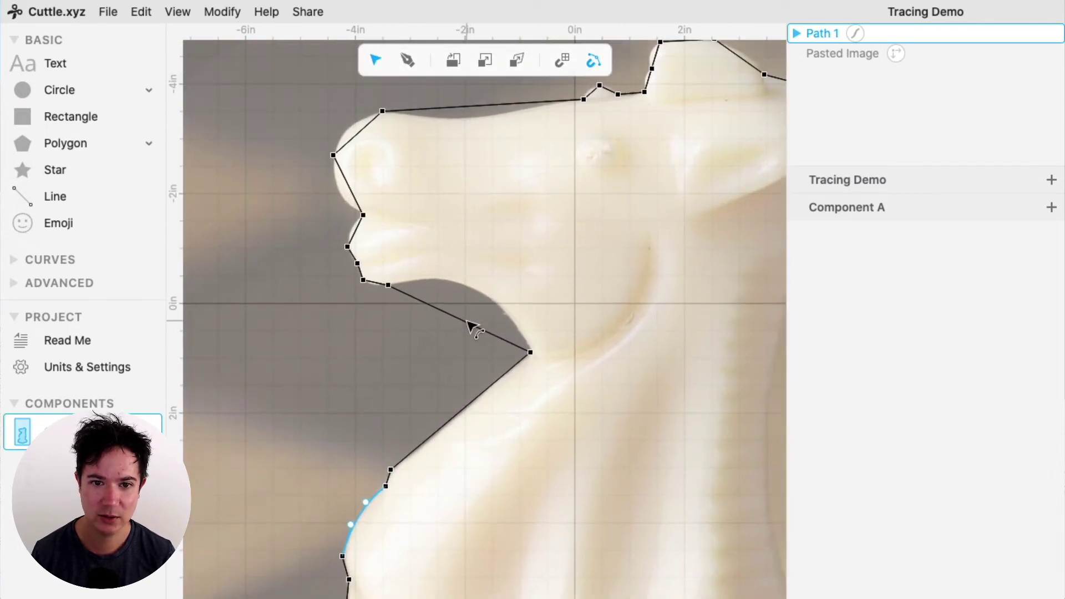
drag(469, 325, 478, 291)
drag(375, 285, 433, 359)
scroll(375, 300, up, 5)
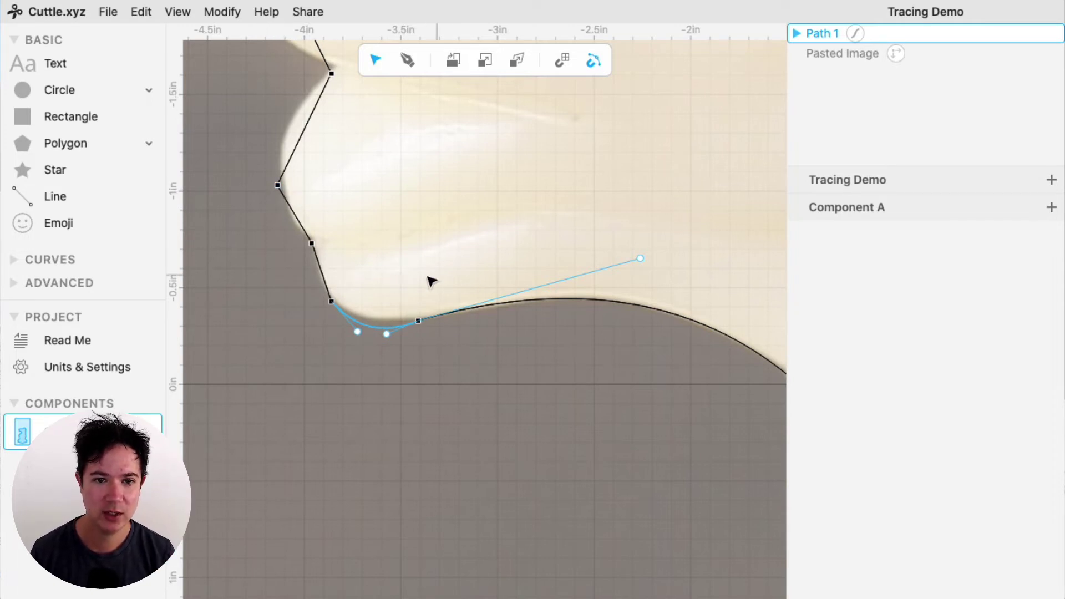
Make the jaw anchor tangent and reshape the neighbouring curves into the jaw corner
click(419, 322)
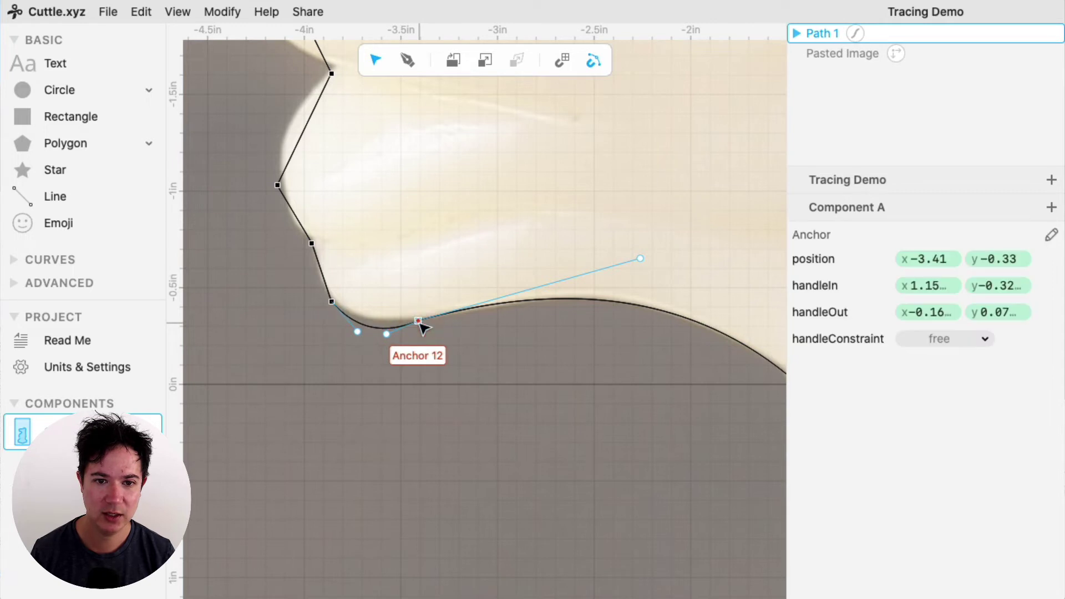
double_click(419, 322)
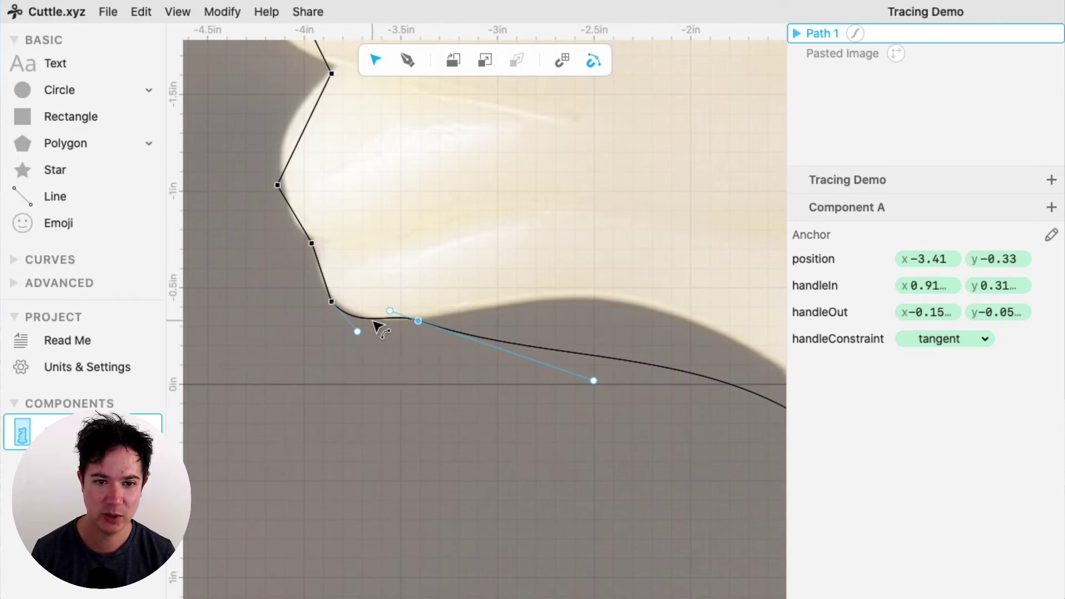
drag(374, 320, 386, 322)
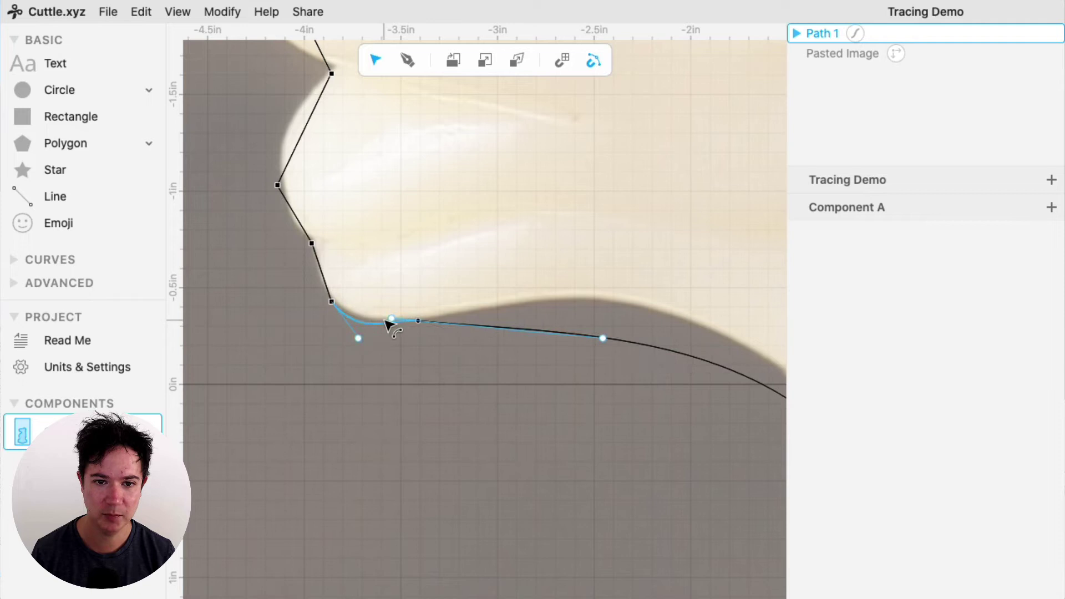
drag(642, 339, 623, 304)
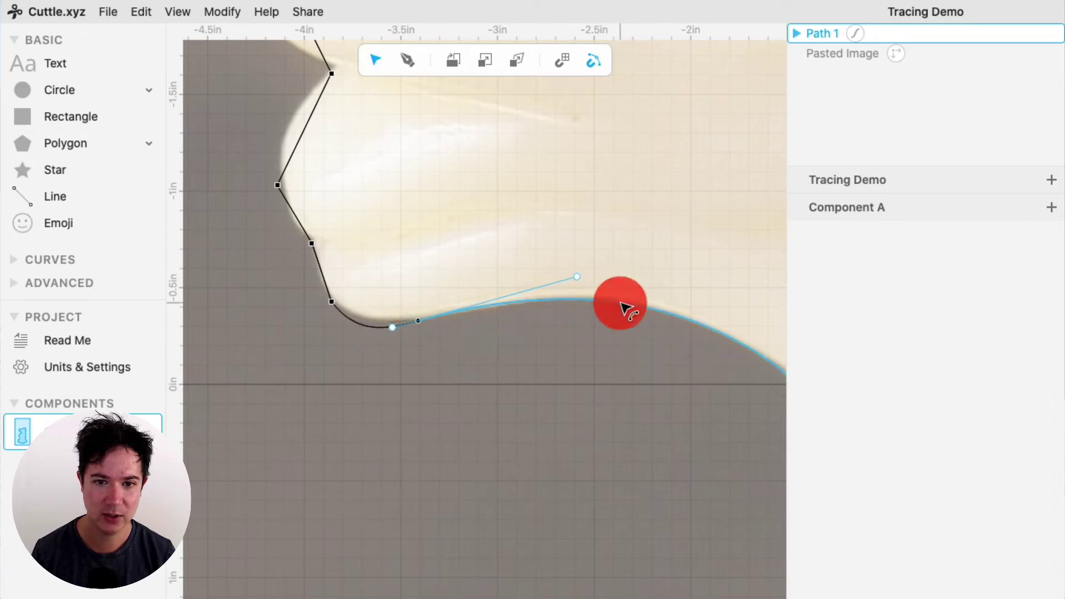
drag(372, 326, 380, 330)
Curve the lower lip segment outward and bow the muzzle segment left
scroll(454, 473, up, 5)
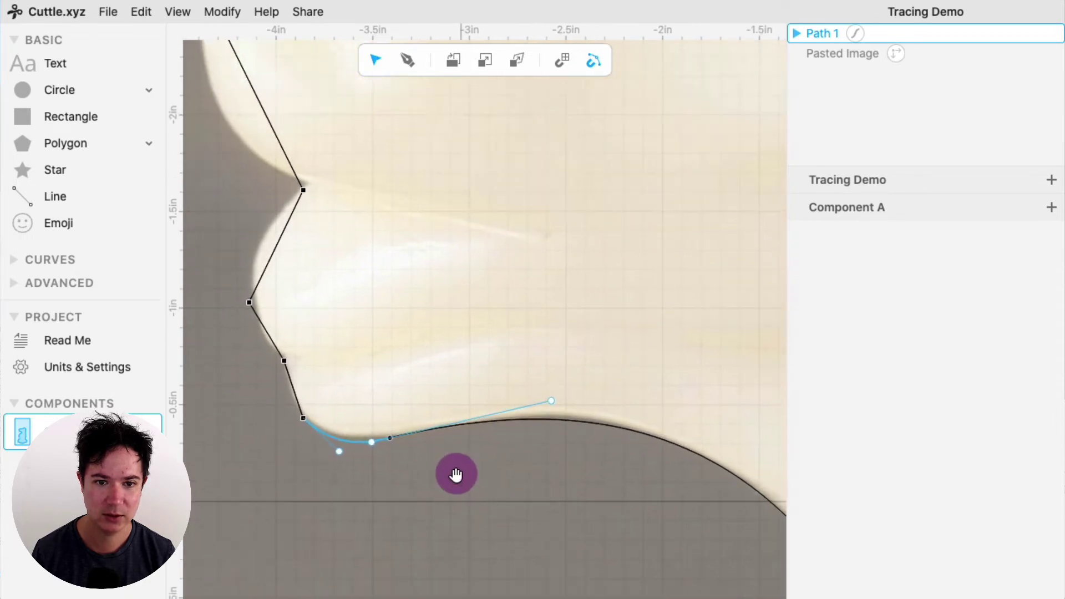
drag(267, 348, 264, 362)
drag(272, 270, 257, 252)
drag(337, 280, 527, 418)
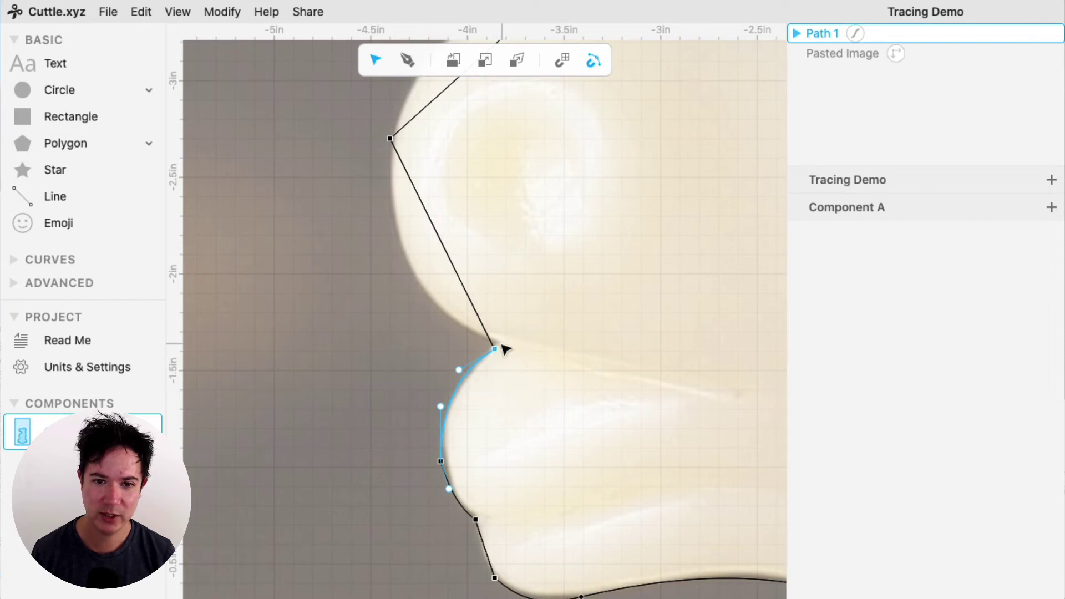
Nudge the snout anchor up and curve the segments around the snout tip
drag(505, 348, 505, 343)
drag(455, 255, 419, 284)
drag(537, 171, 509, 399)
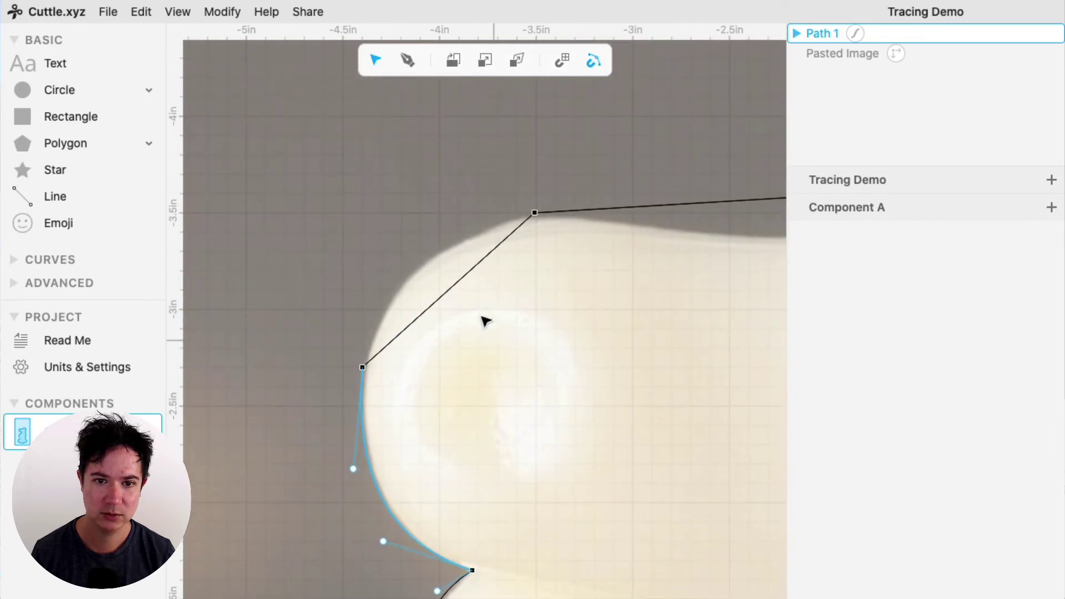
drag(459, 293, 428, 266)
Curve the nose-top segments down to follow the muzzle's top edge
scroll(570, 316, right, 5)
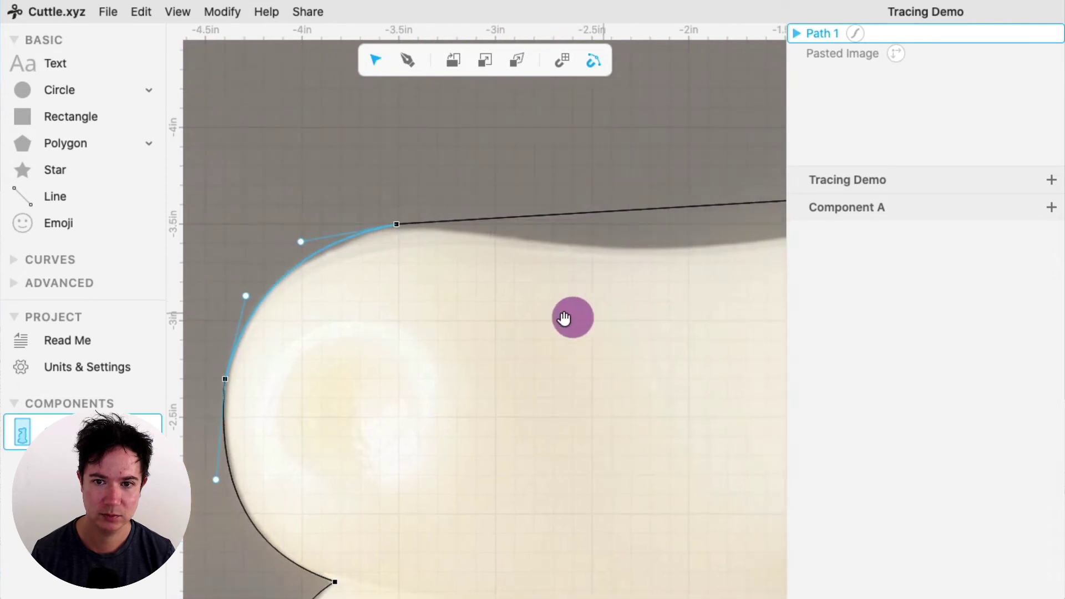
drag(533, 252, 531, 287)
click(263, 264)
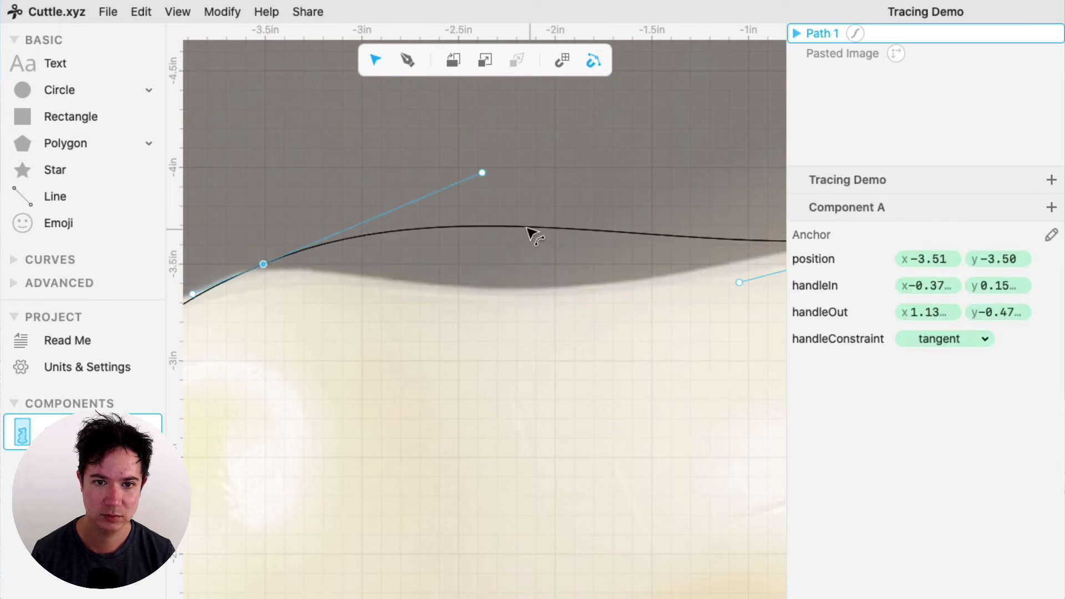
drag(531, 233, 457, 311)
scroll(587, 338, left, 5)
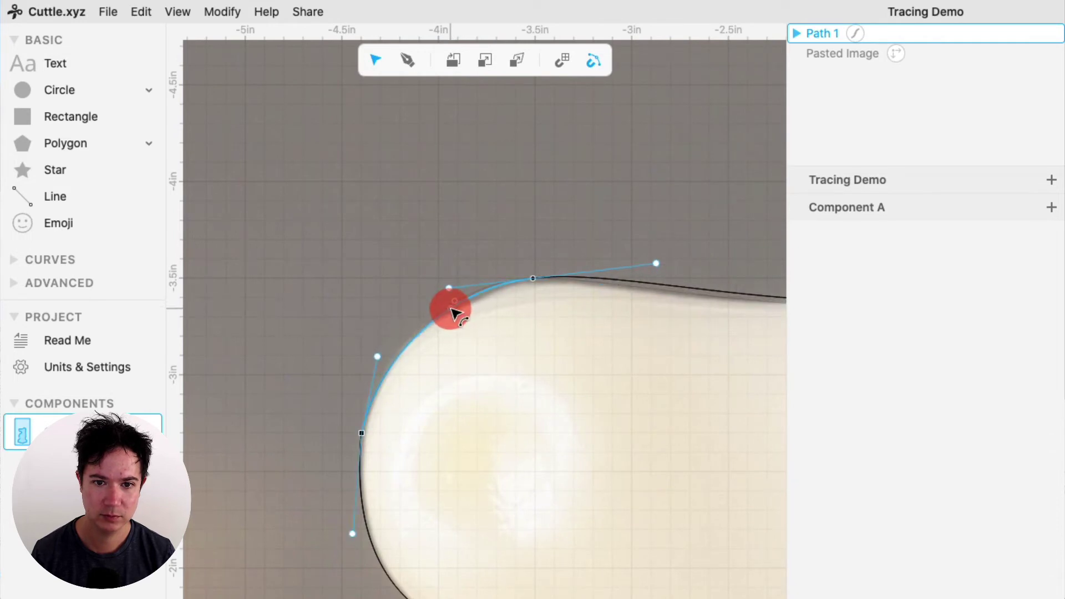
Fit the curve around the snout's end, then add a nose-top anchor and refine its neighbouring curves
drag(596, 311, 304, 316)
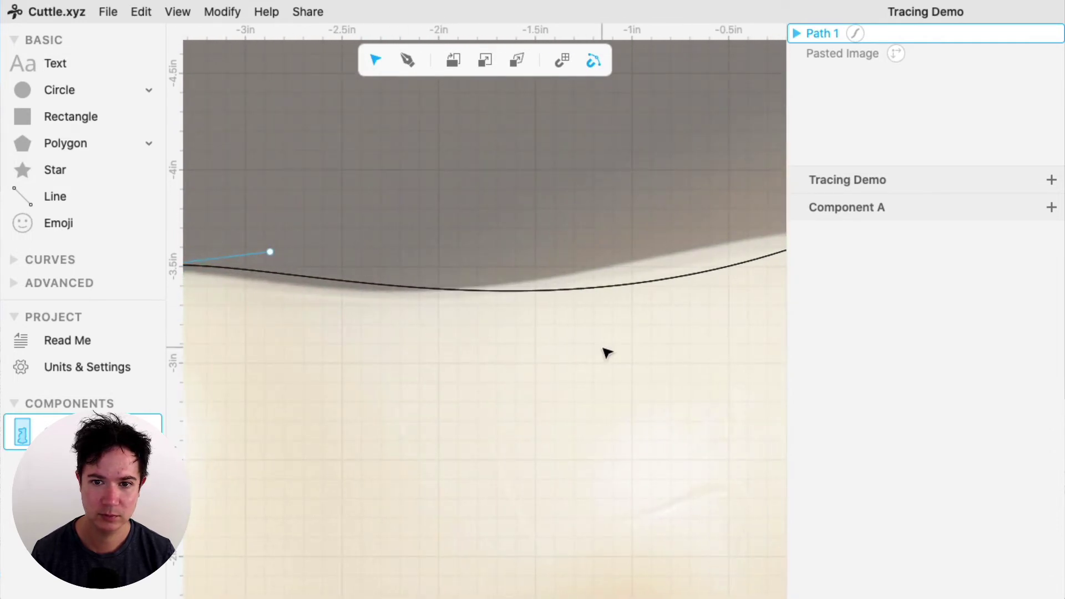
scroll(604, 352, down, 5)
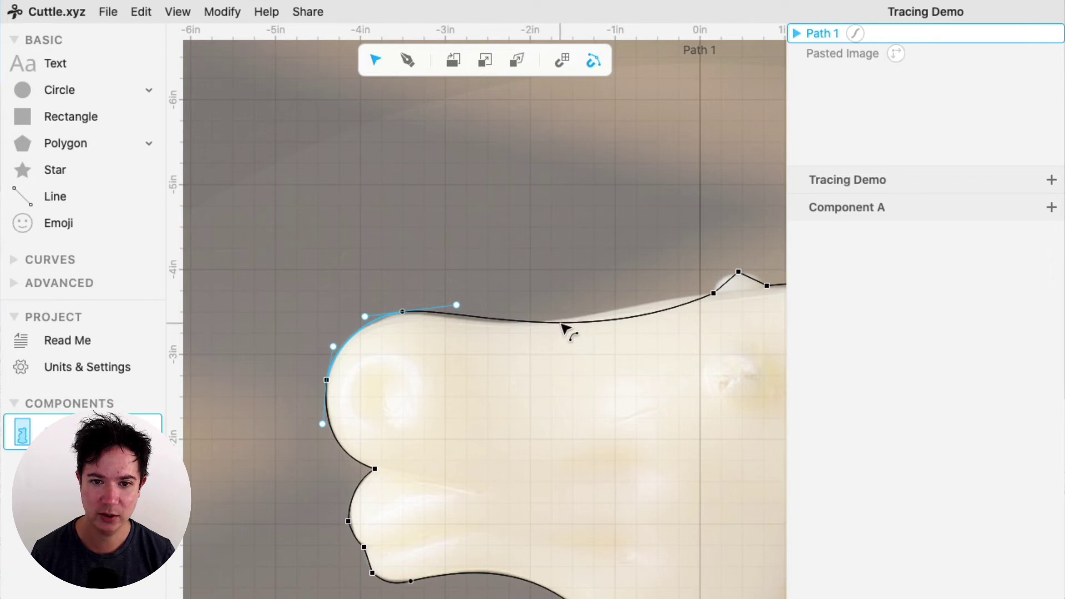
click(561, 324)
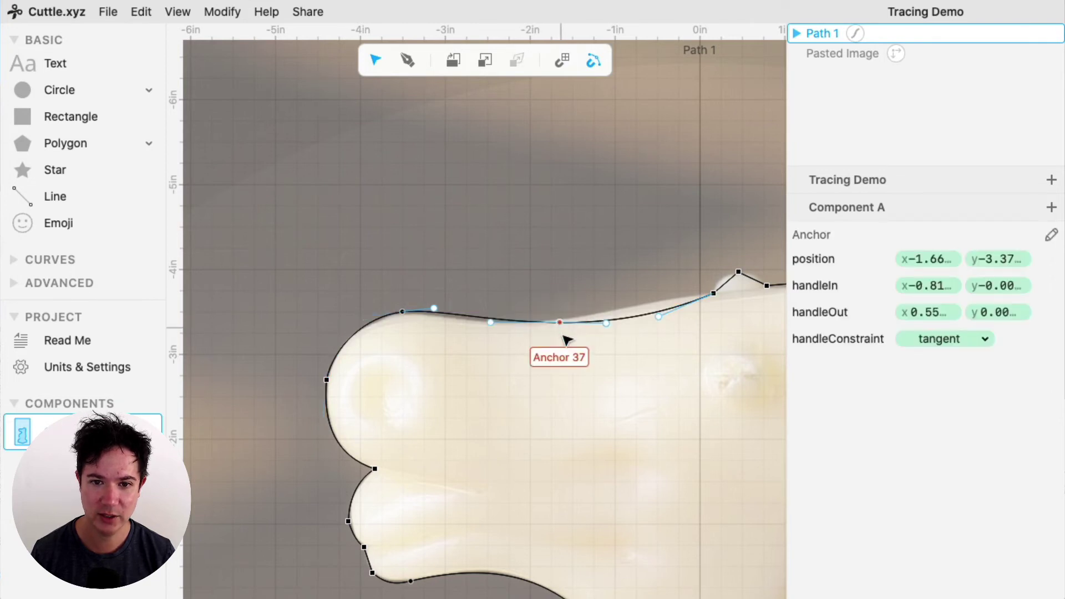
drag(562, 326, 544, 317)
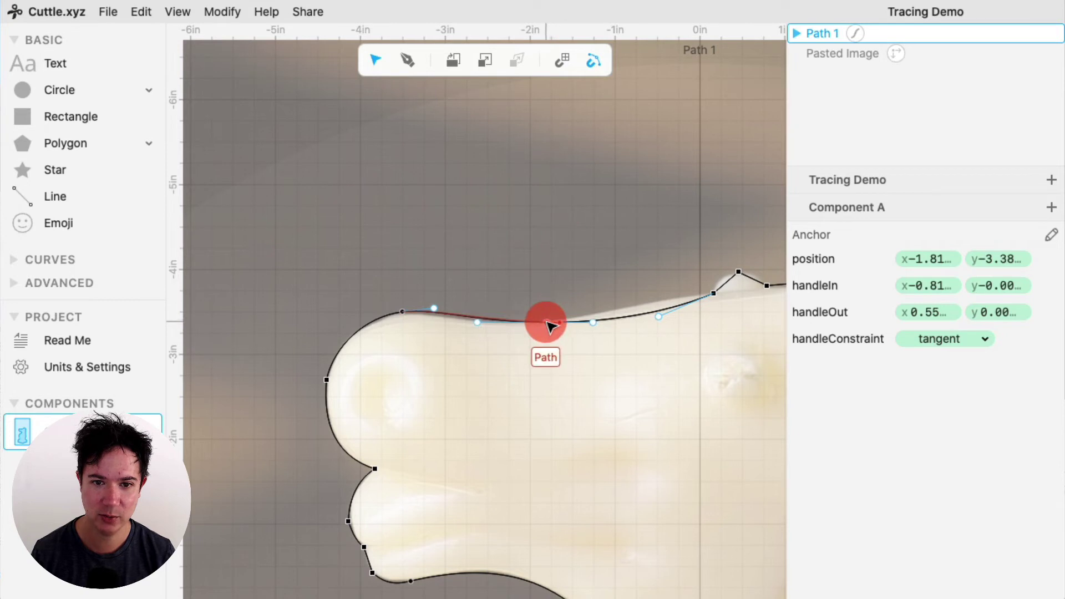
drag(456, 319, 510, 308)
drag(672, 306, 675, 305)
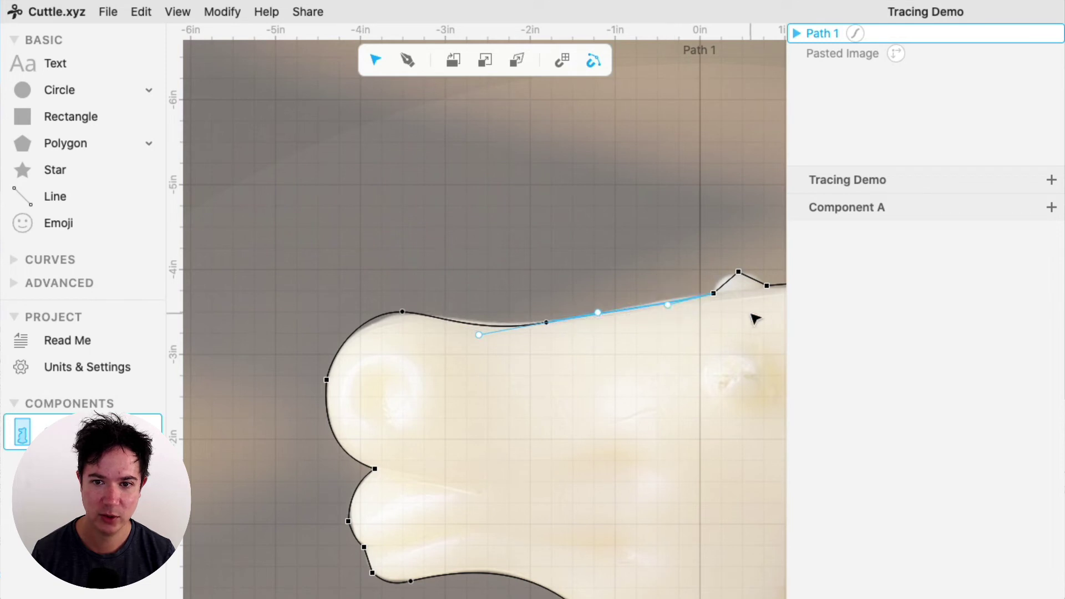
drag(747, 314, 641, 280)
scroll(656, 269, up, 5)
Make the bump's top anchor smooth and curve the segments after it and below the ear
click(606, 273)
double_click(606, 273)
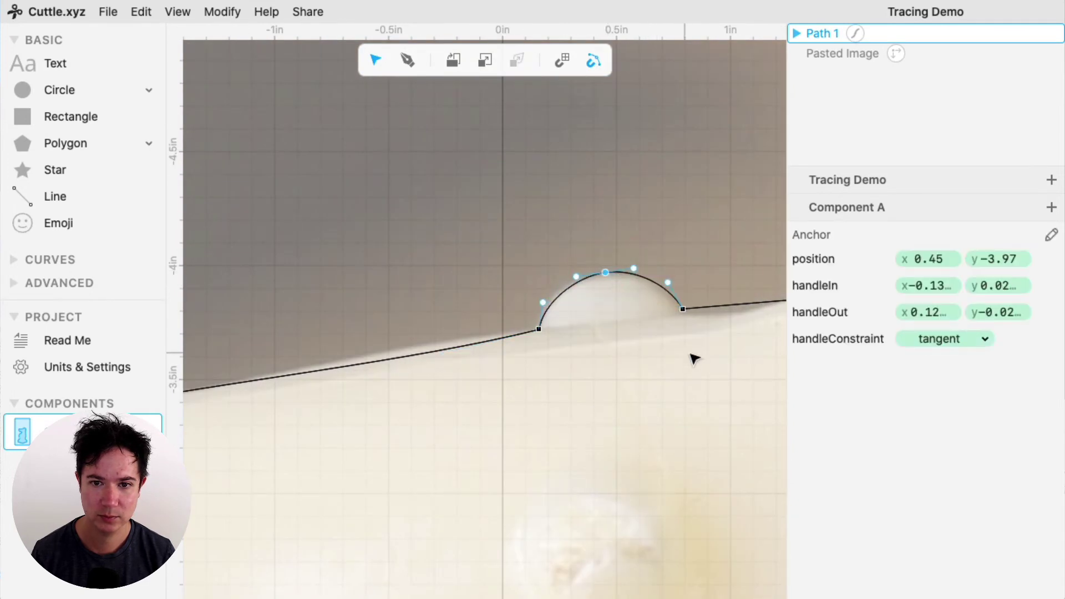
drag(679, 356, 506, 354)
drag(554, 305, 550, 317)
drag(625, 253, 572, 352)
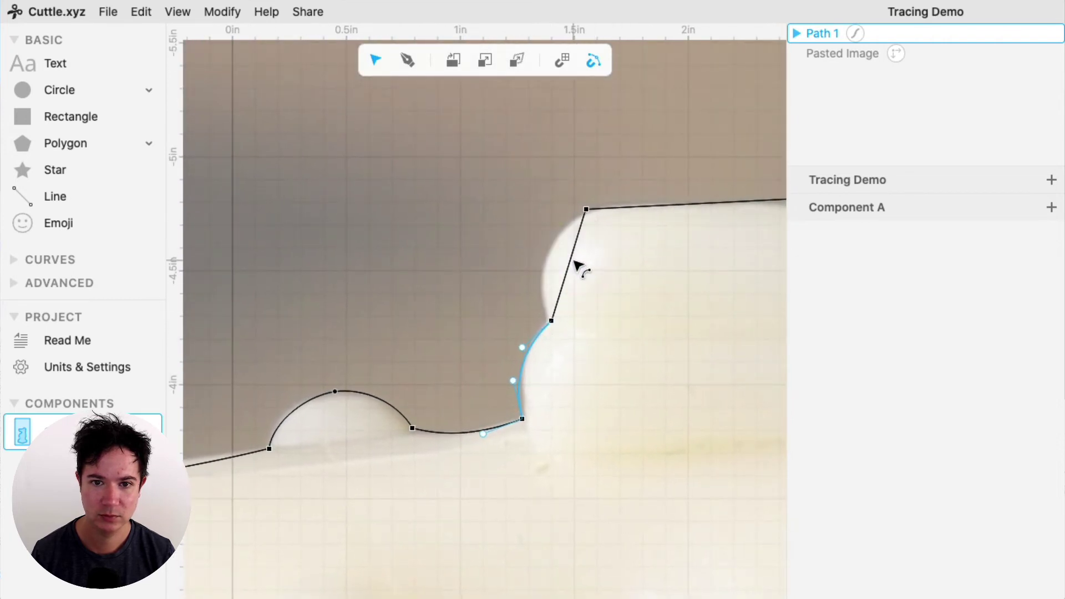
drag(577, 266, 550, 258)
Curve the ear's top segment, smooth the ear anchor and reposition it along the edge
scroll(621, 282, down, 2)
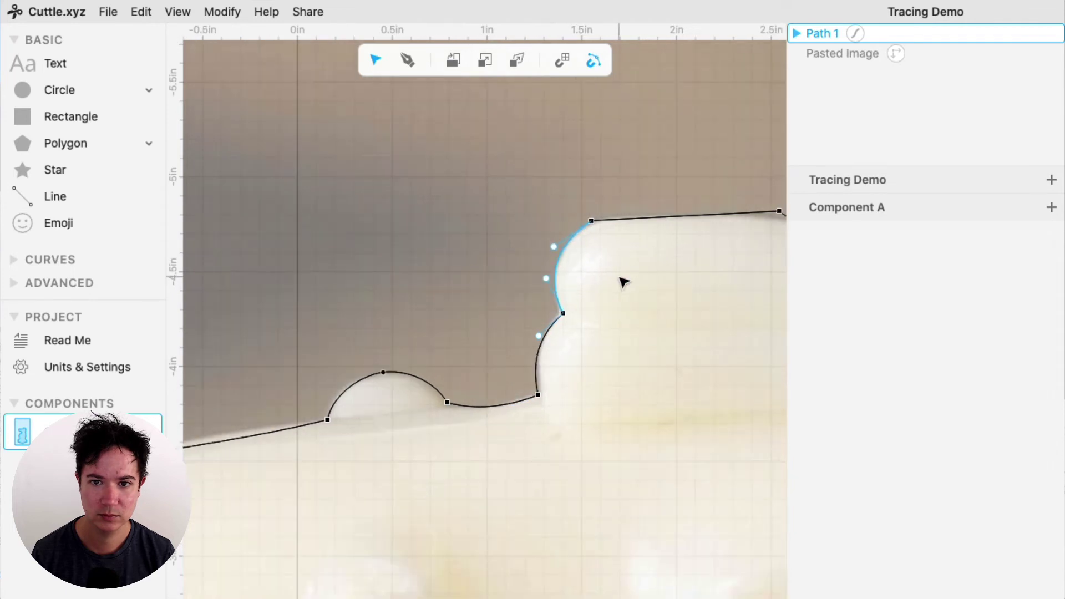
scroll(622, 283, down, 3)
mouse_move(637, 283)
mouse_down()
mouse_move(592, 254)
mouse_move(505, 243)
mouse_up()
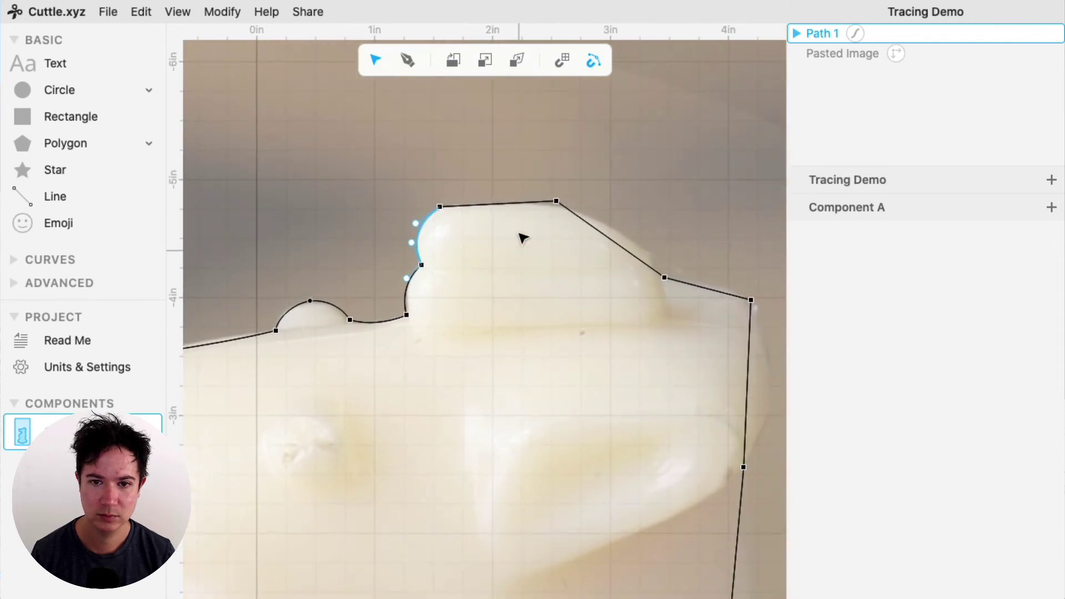
drag(606, 237, 565, 209)
click(557, 203)
click(560, 206)
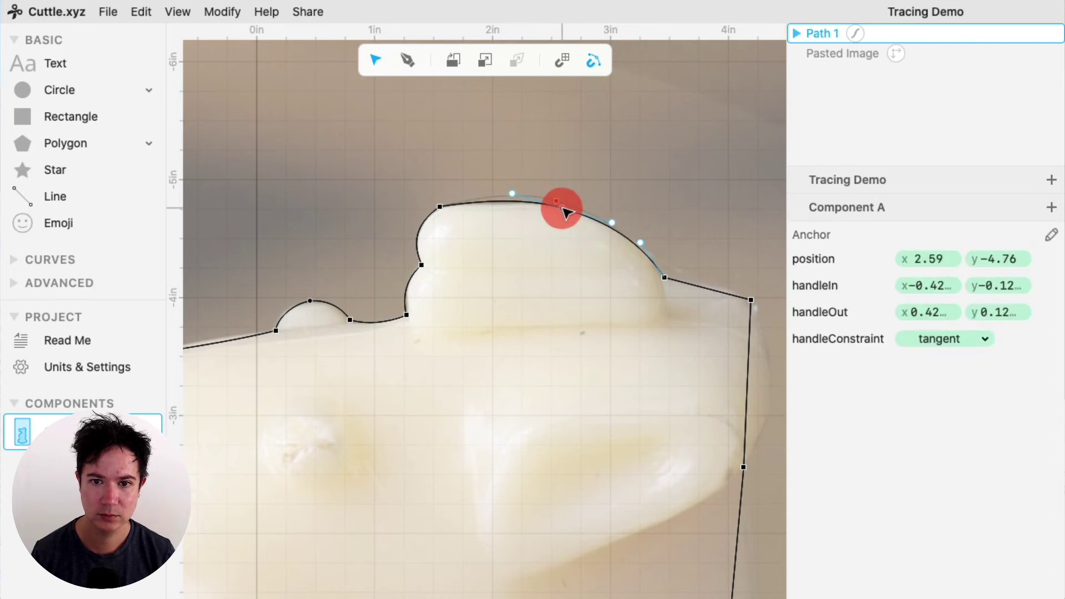
drag(593, 294, 504, 249)
Bend the short segment at the head's front and the long right-side neck segment into curves
click(605, 241)
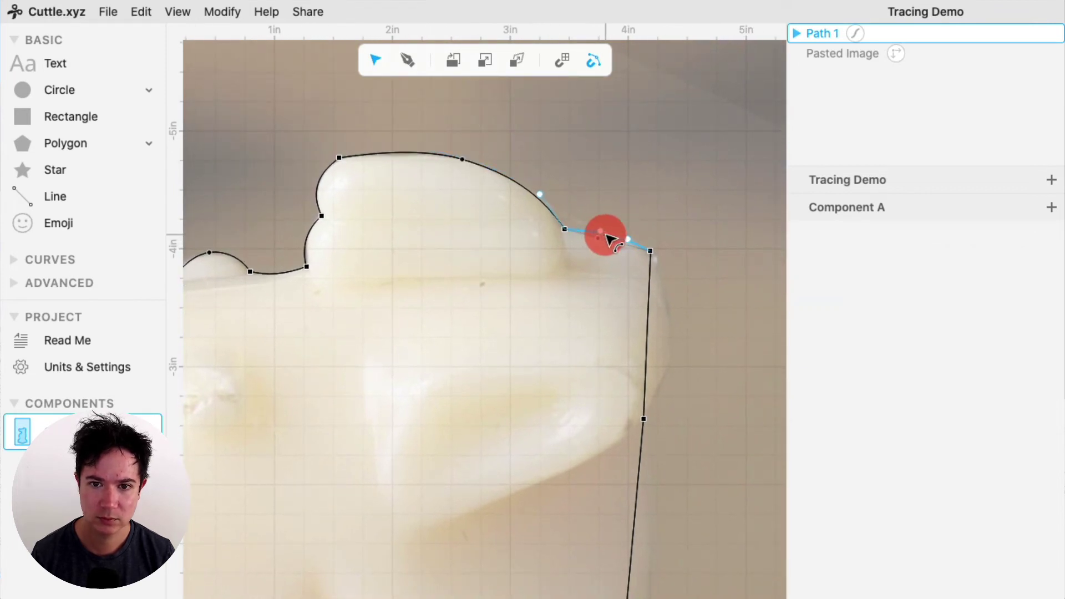
drag(650, 331, 673, 337)
scroll(625, 421, down, 5)
drag(625, 421, 571, 228)
click(538, 283)
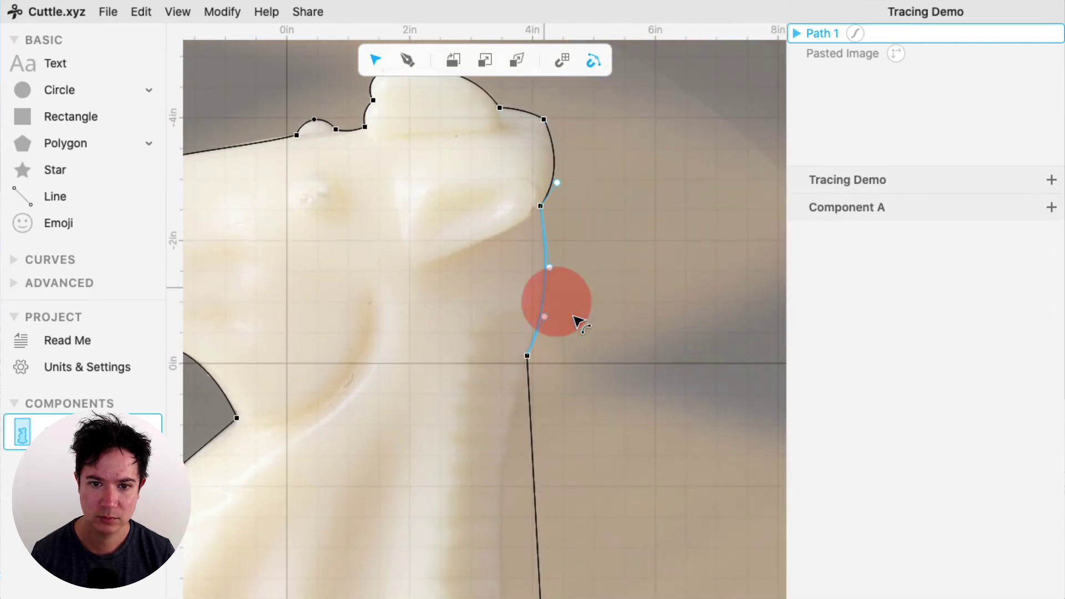
scroll(577, 316, down, 10)
drag(507, 219, 470, 236)
Curve the collar segments on the right side and make the corner anchor smooth
drag(563, 364, 592, 174)
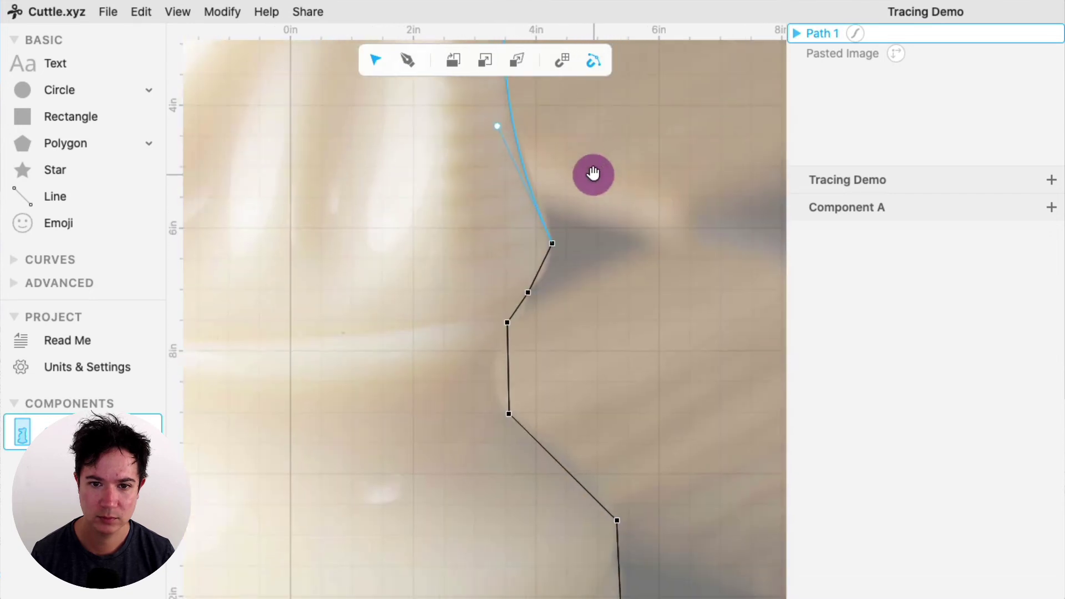
click(548, 270)
drag(548, 270, 549, 283)
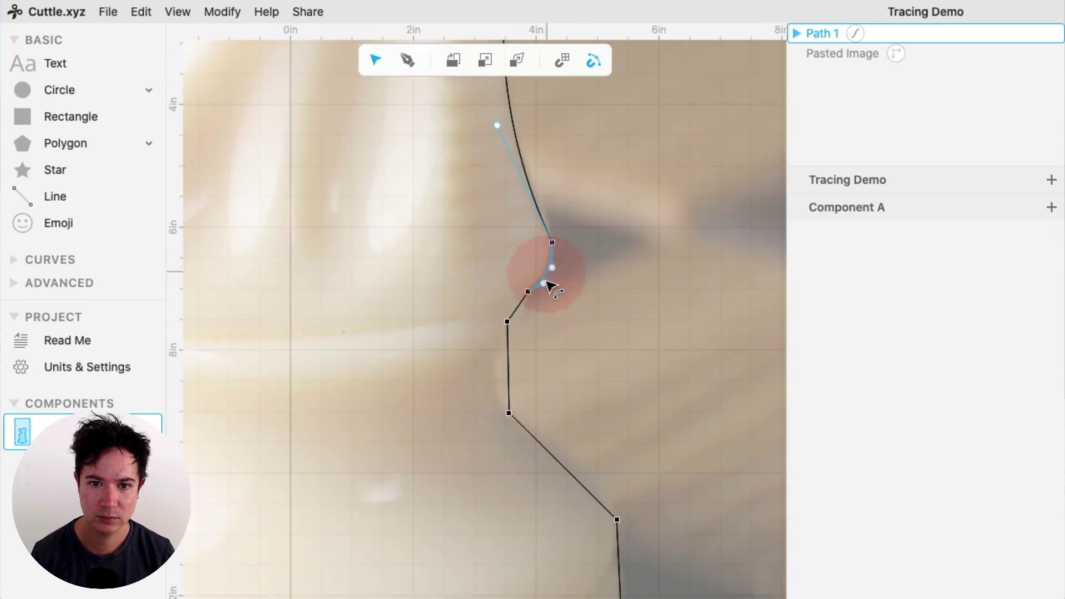
double_click(528, 292)
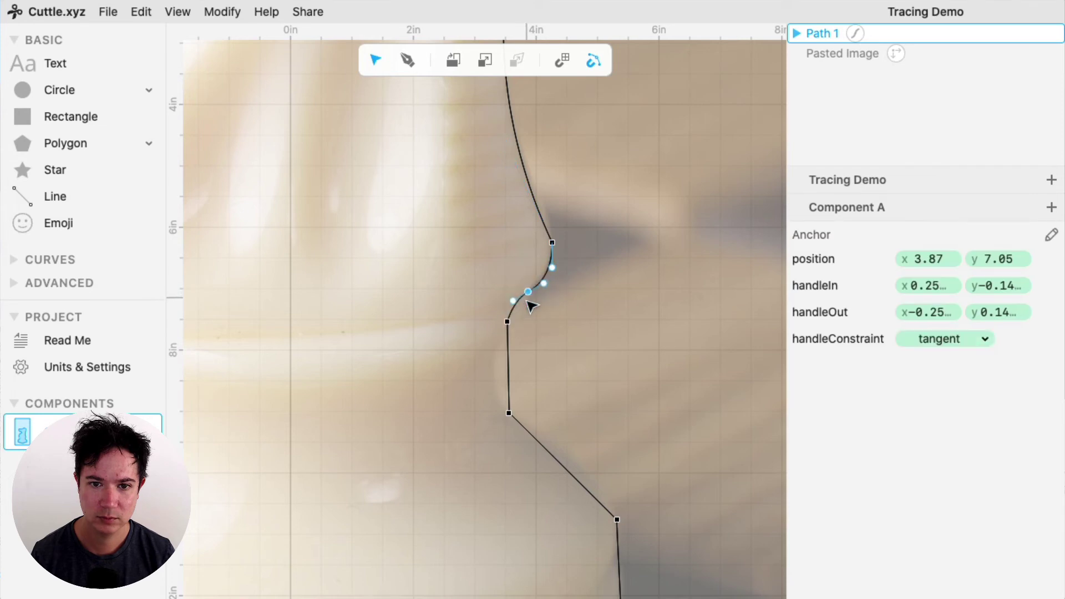
drag(509, 372, 516, 373)
click(507, 322)
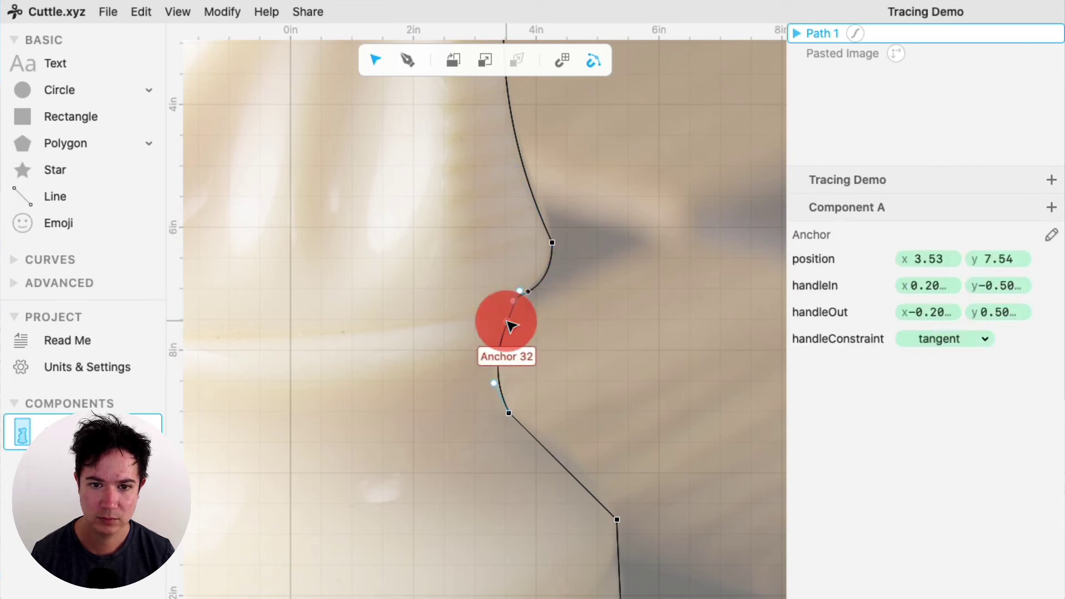
drag(524, 382, 485, 261)
drag(525, 352, 538, 342)
Bend the bottom-right and bottom-left outline segments into rounded curves
scroll(620, 484, down, 5)
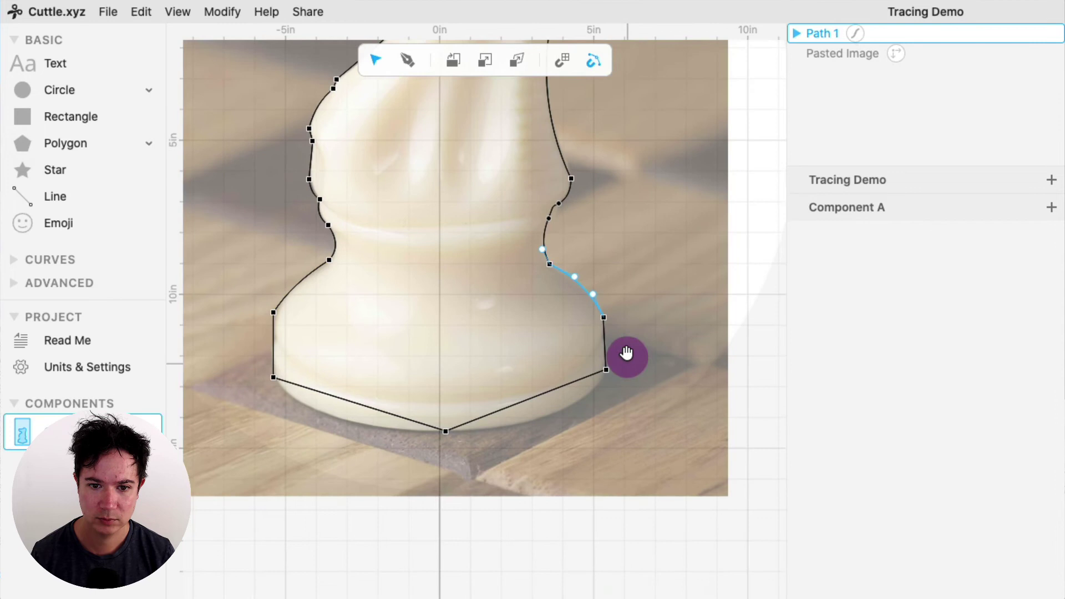
drag(627, 353, 626, 342)
drag(522, 391, 553, 409)
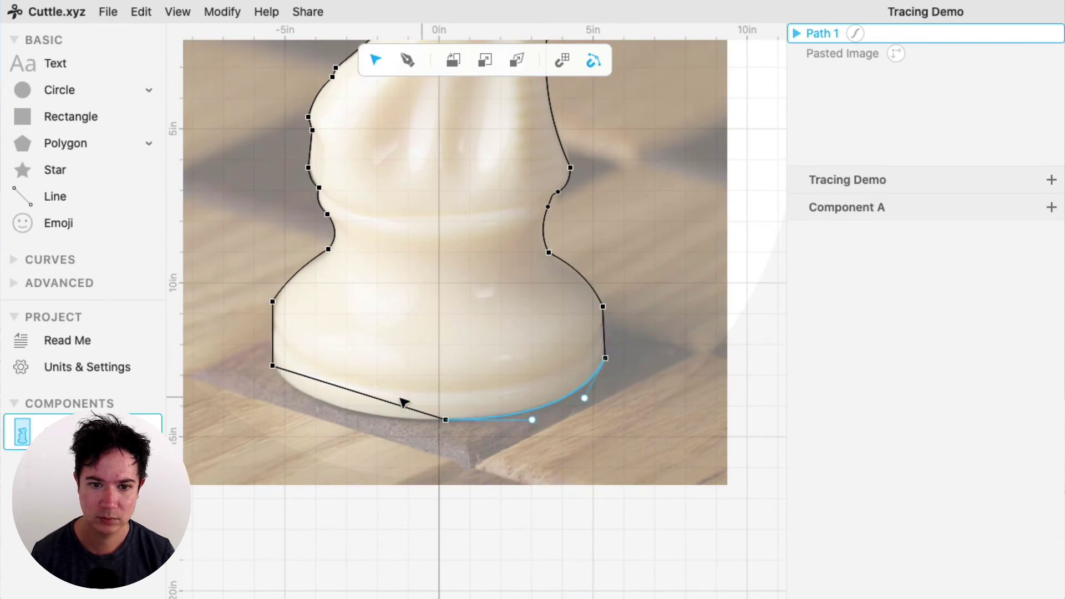
drag(392, 404, 361, 418)
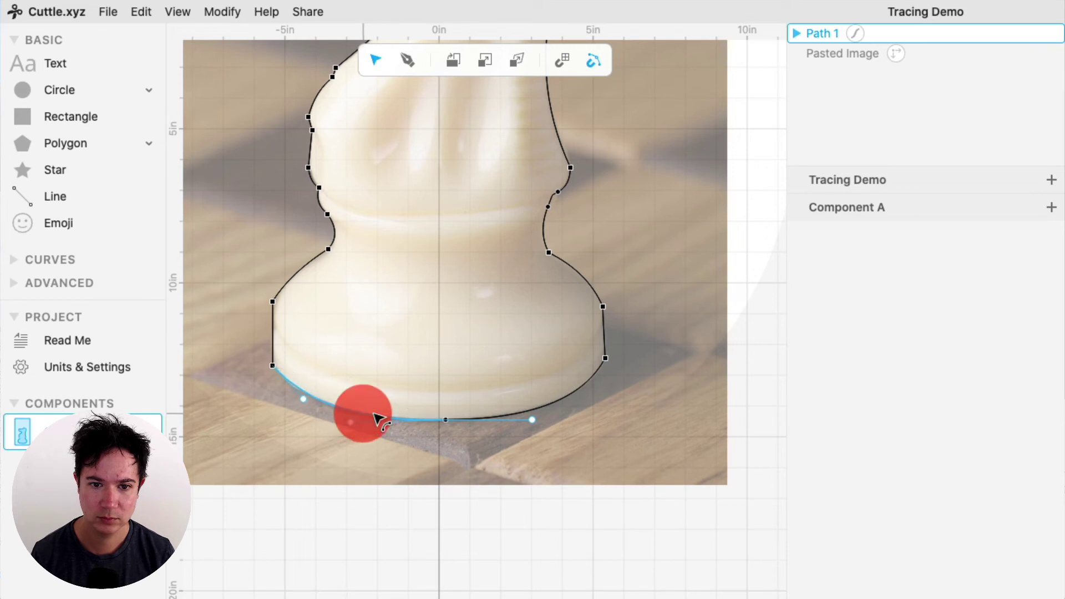
Make the bottom-centre Anchor 36 a smooth tangent anchor, tweaking the curve's shape
click(446, 420)
double_click(447, 420)
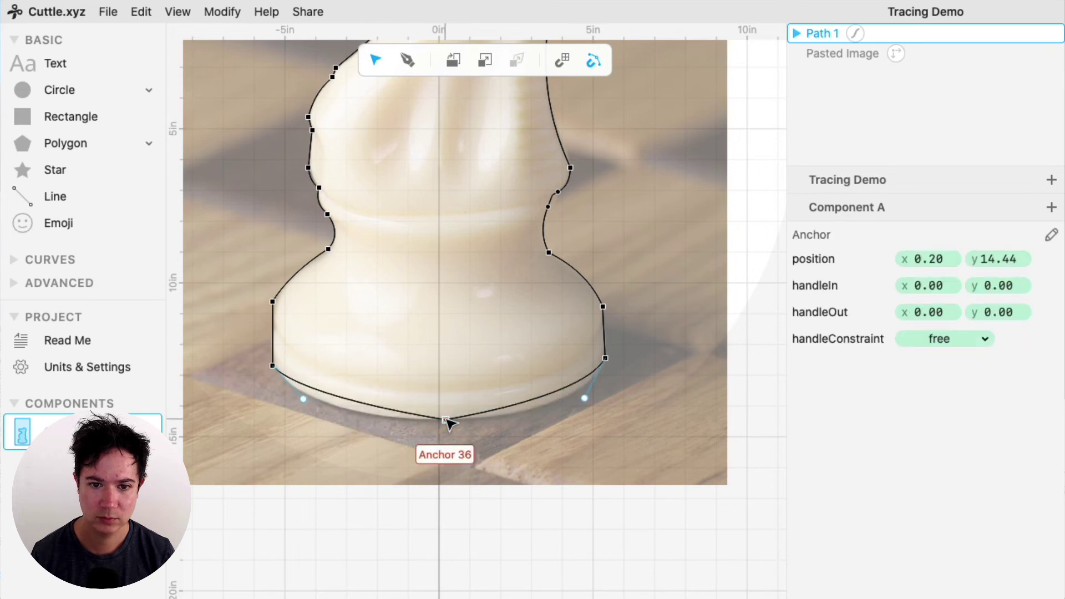
double_click(447, 420)
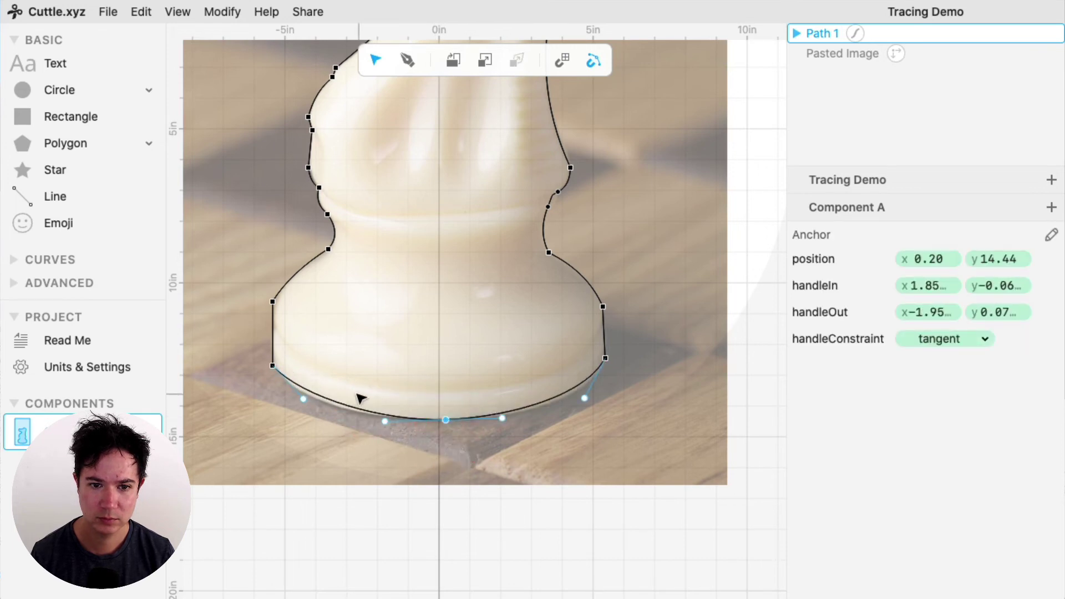
drag(345, 408, 340, 410)
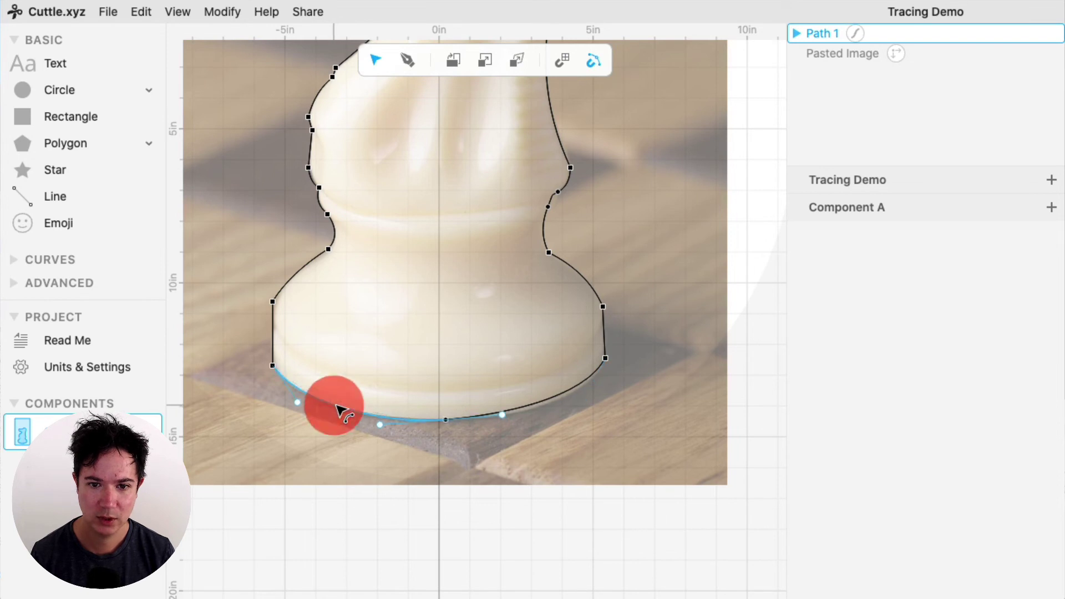
scroll(460, 422, up, 5)
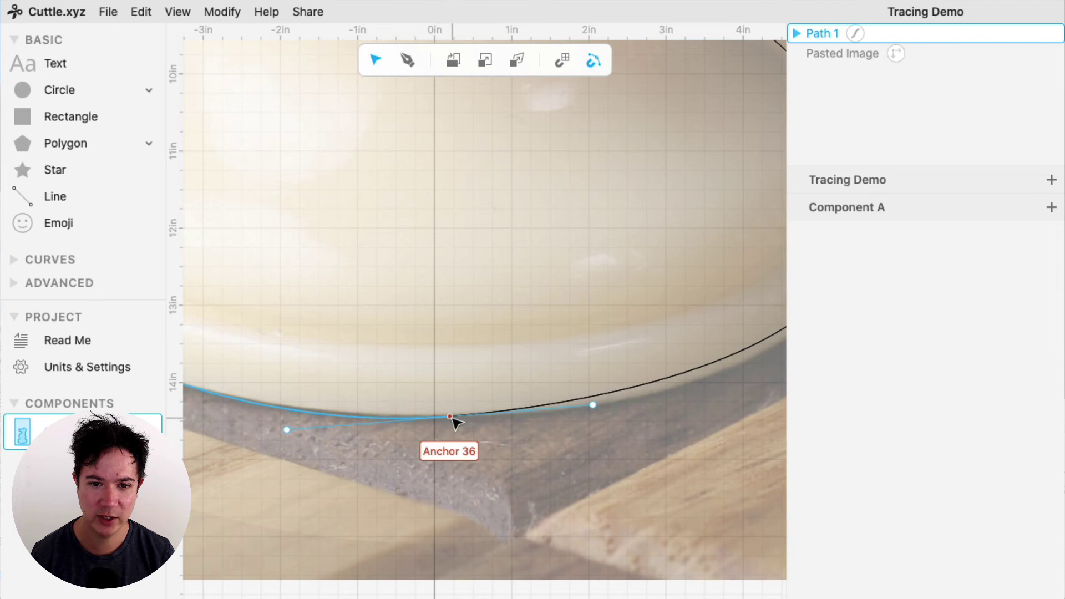
double_click(451, 417)
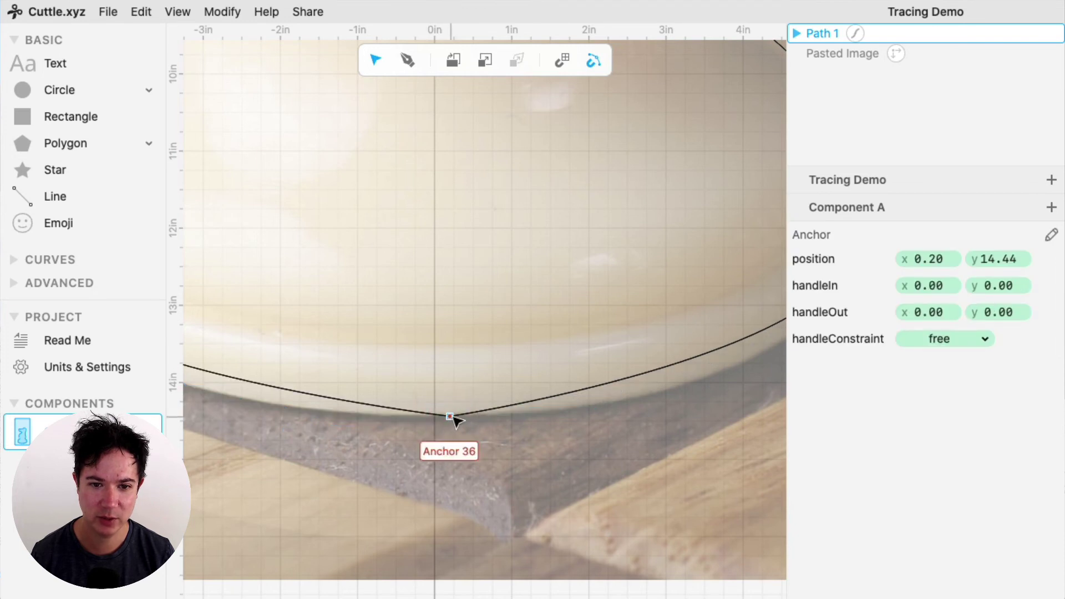
double_click(451, 417)
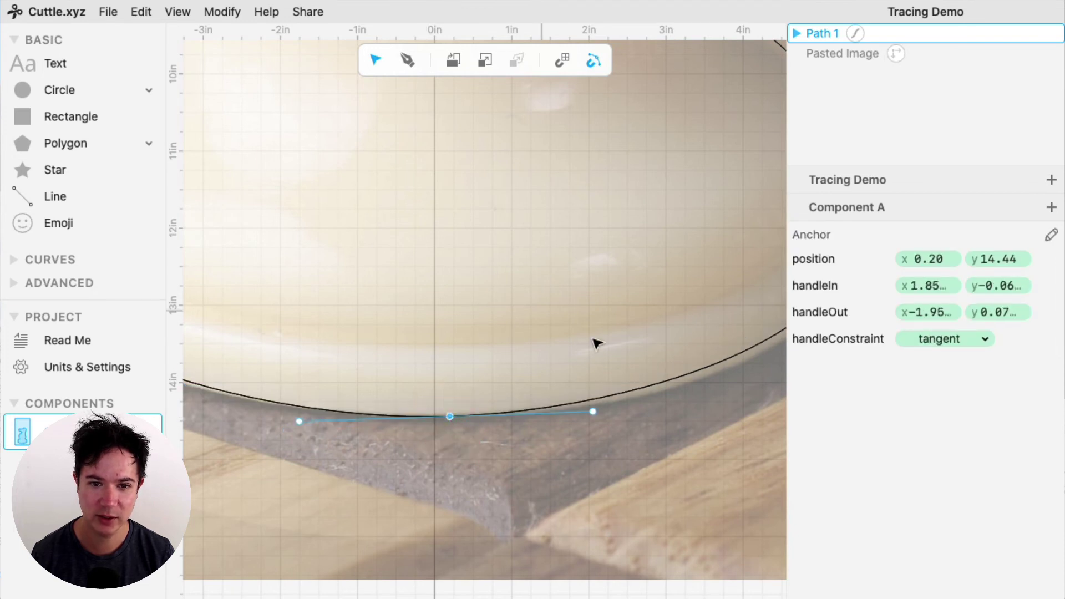
Reshape the bottom curve to hug the base, then select the lower-left base curve
scroll(619, 337, right, 5)
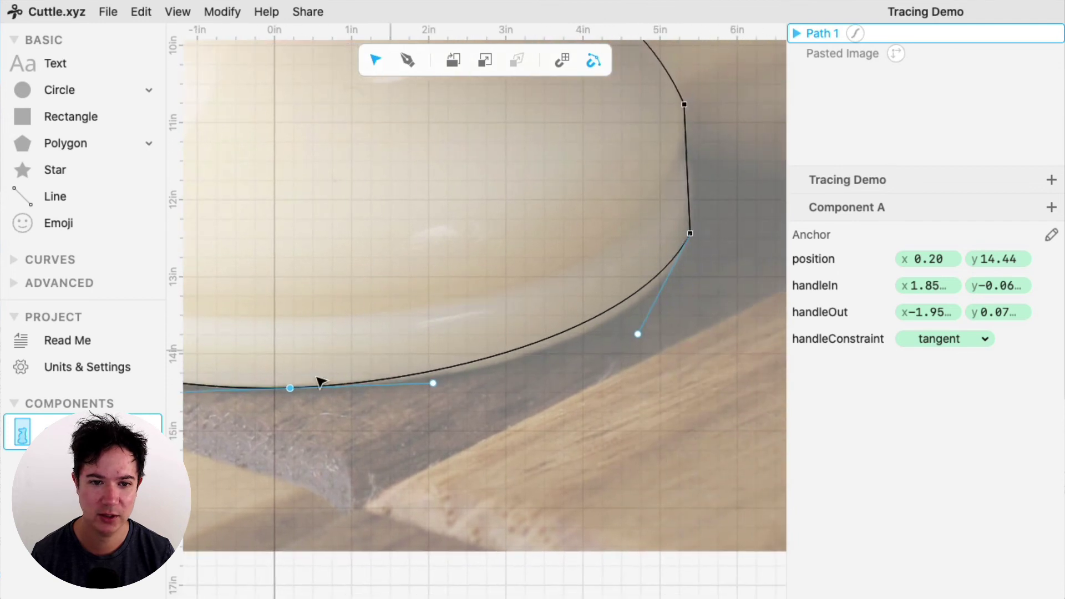
drag(509, 358, 514, 358)
drag(317, 336, 610, 328)
click(482, 356)
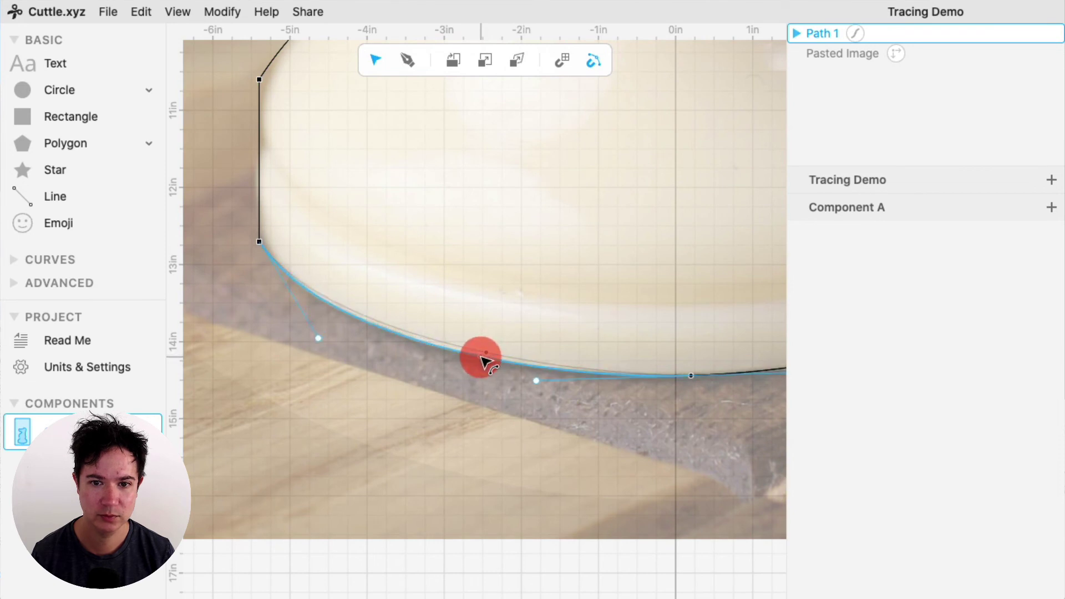
scroll(572, 283, down, 3)
Nudge Anchor 2 on the base's left flare slightly right, from x -5.40 to -5.25
drag(549, 251, 491, 330)
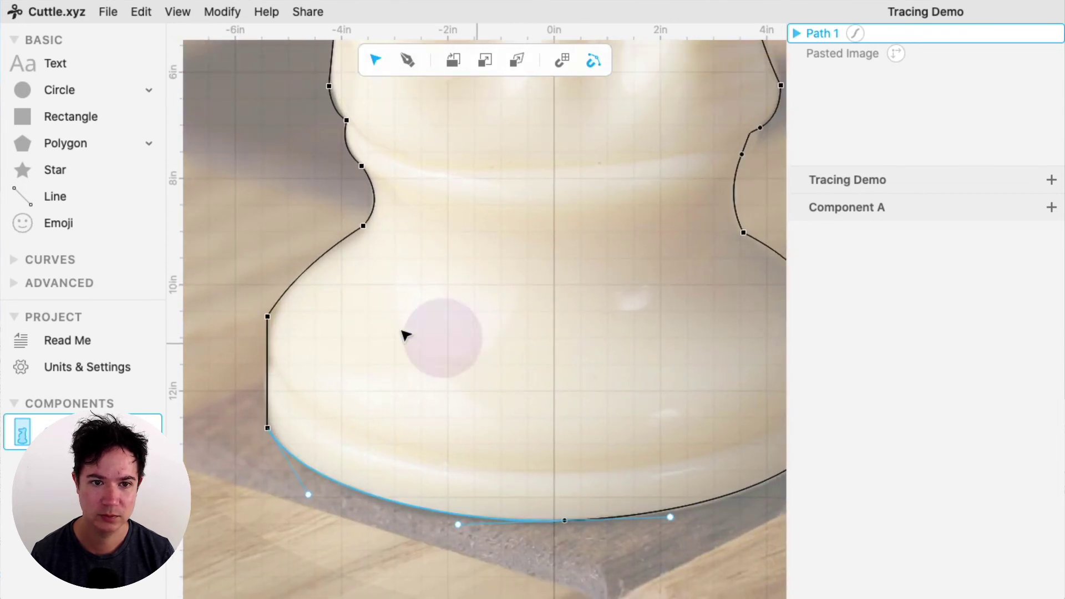
drag(354, 325, 420, 409)
click(352, 395)
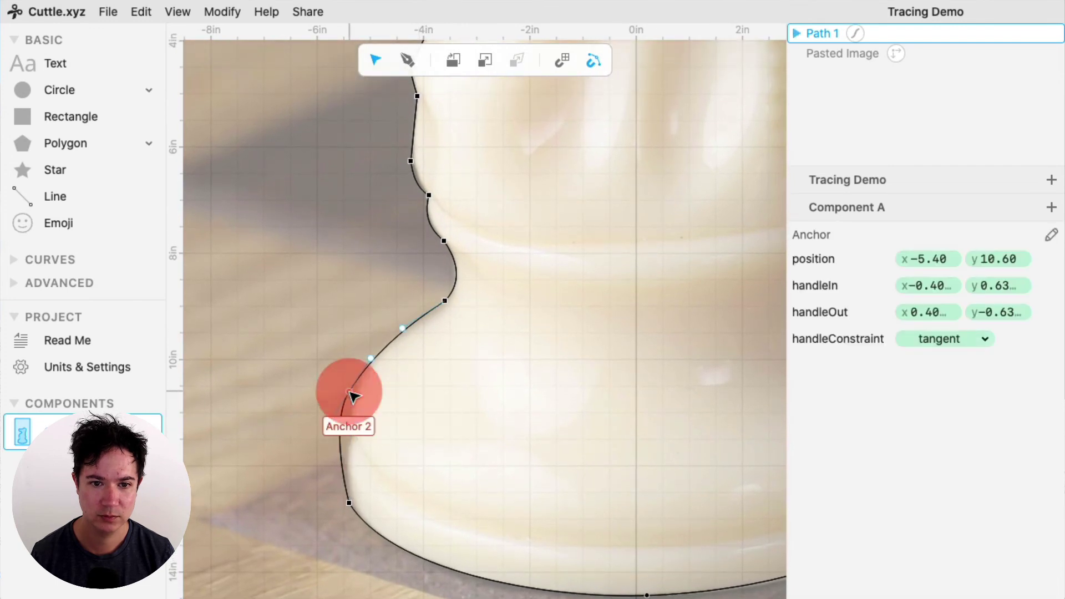
drag(352, 395, 358, 391)
scroll(541, 391, down, 5)
Select the segment below the knight's jaw and centre the whole knight in view
drag(588, 367, 480, 444)
click(481, 290)
drag(481, 290, 440, 358)
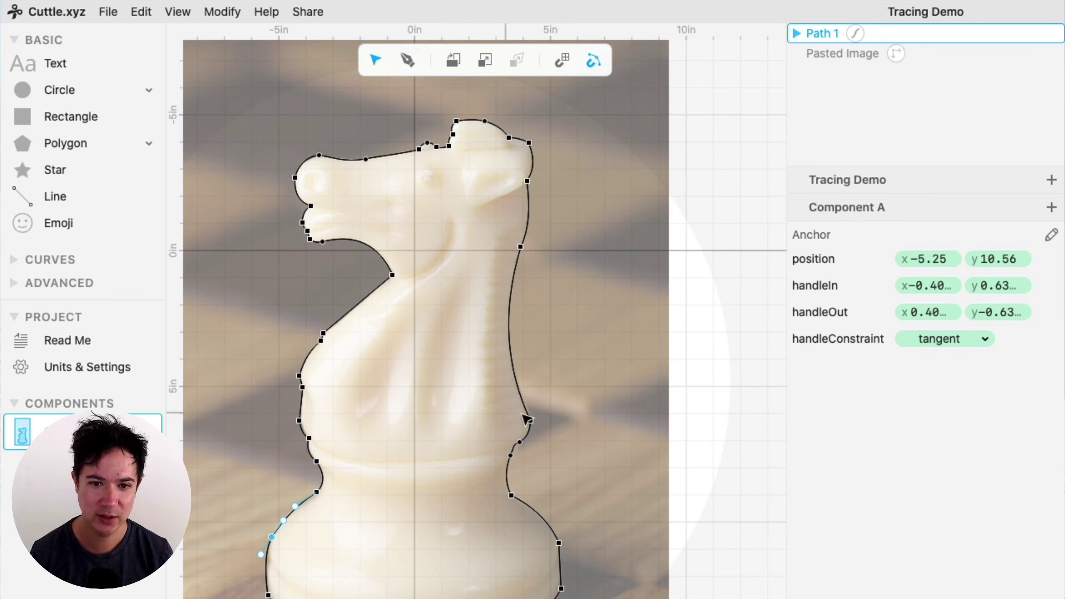
click(367, 305)
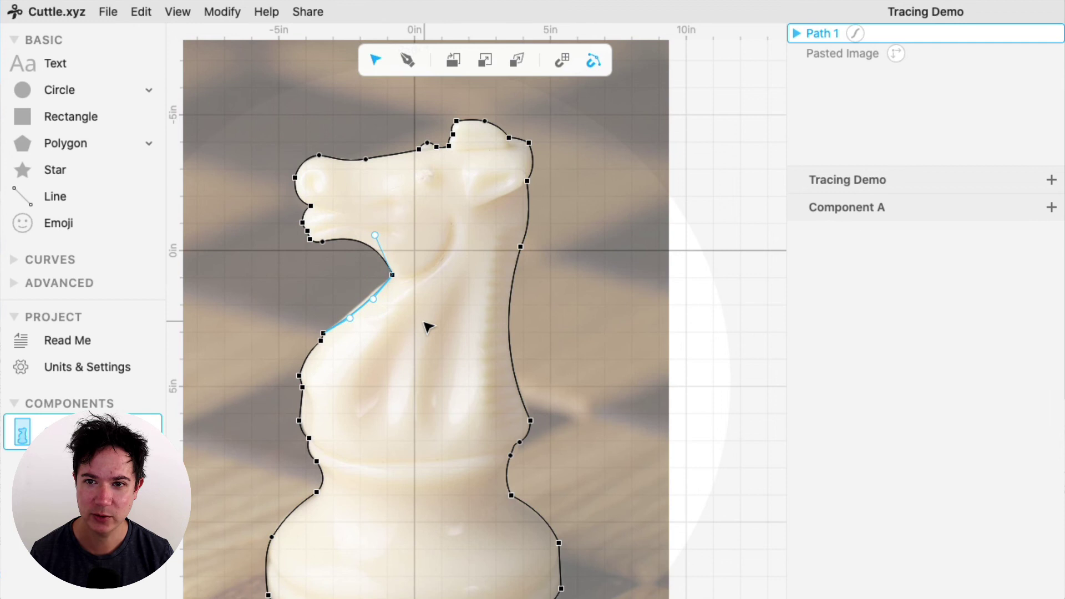
scroll(414, 360, down, 3)
drag(430, 390, 430, 314)
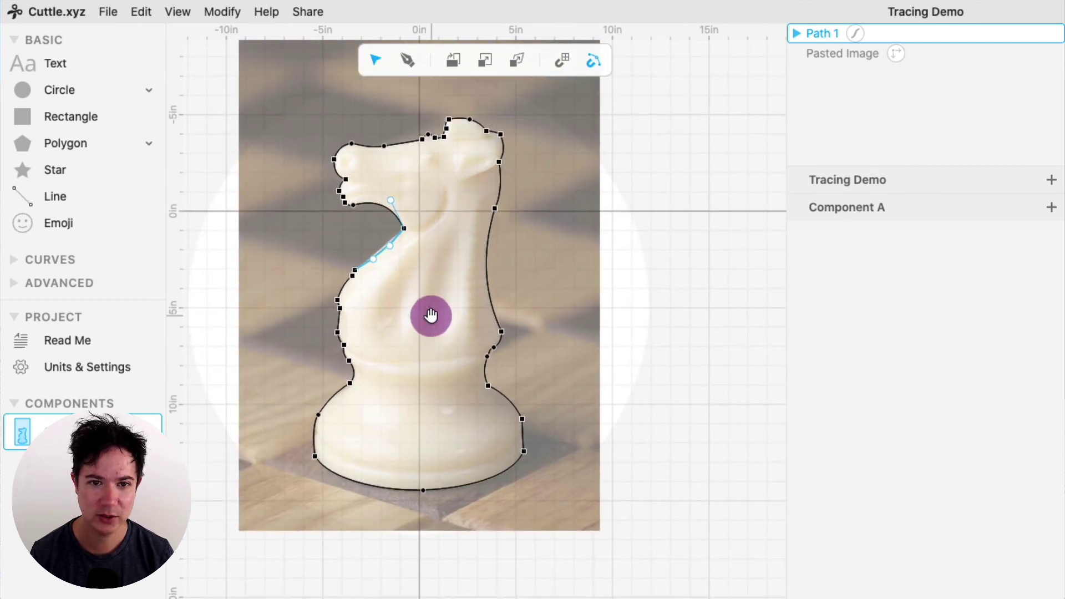
Hide the Pasted Image photo layer with its eye icon and deselect everything
click(533, 258)
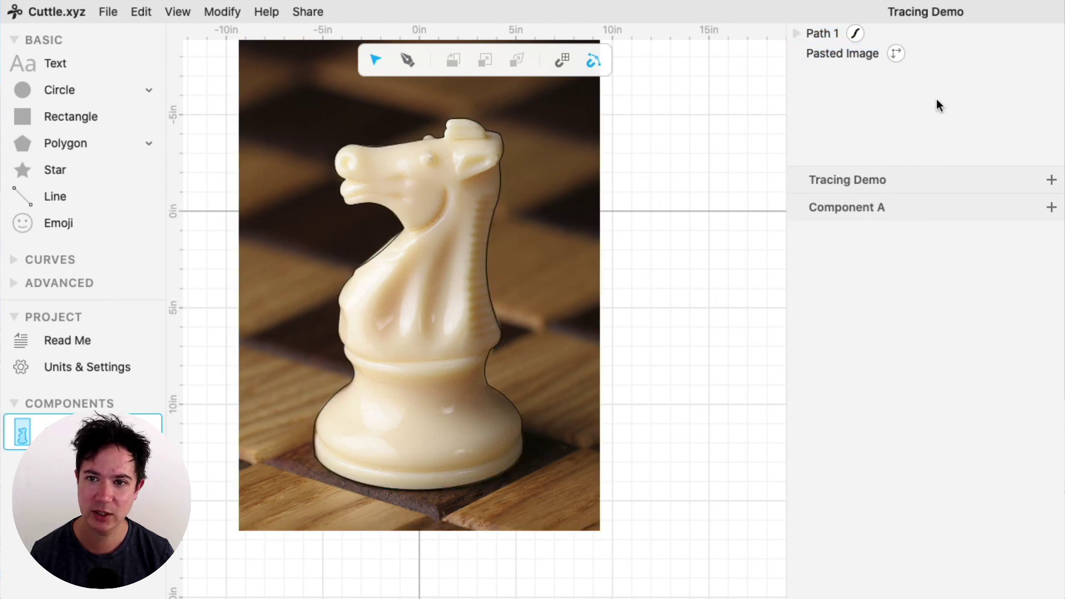
mouse_move(964, 61)
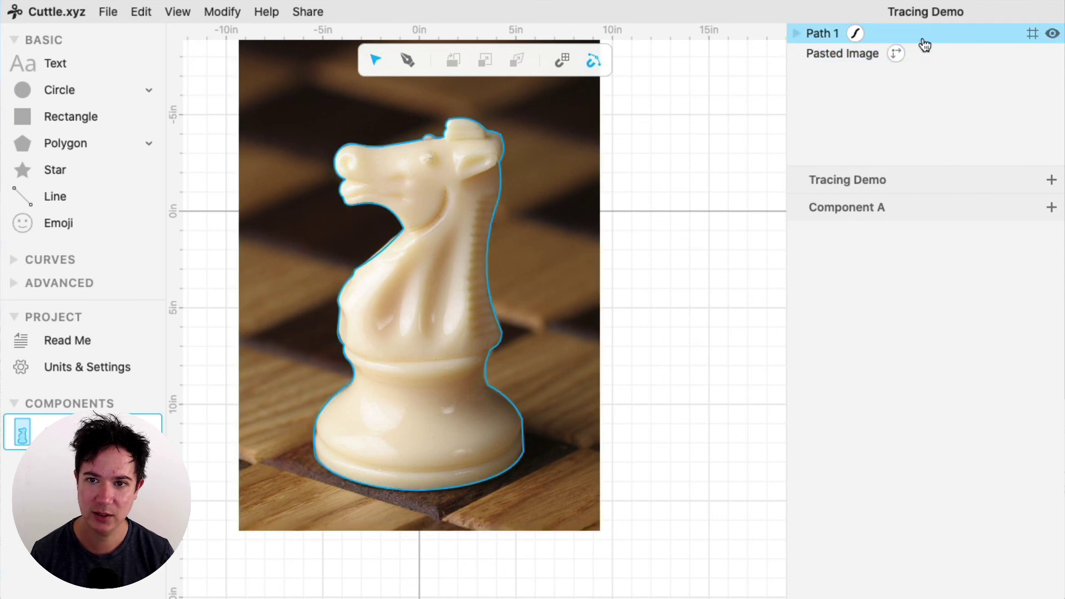
click(1051, 56)
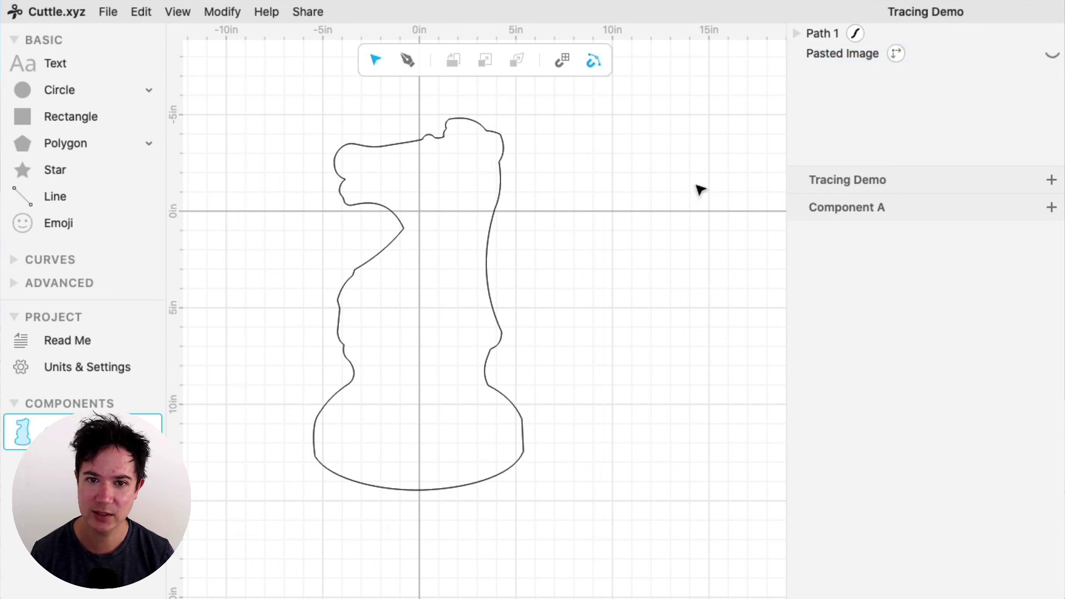
click(652, 207)
drag(564, 228, 586, 245)
scroll(571, 303, down, 2)
scroll(566, 253, up, 3)
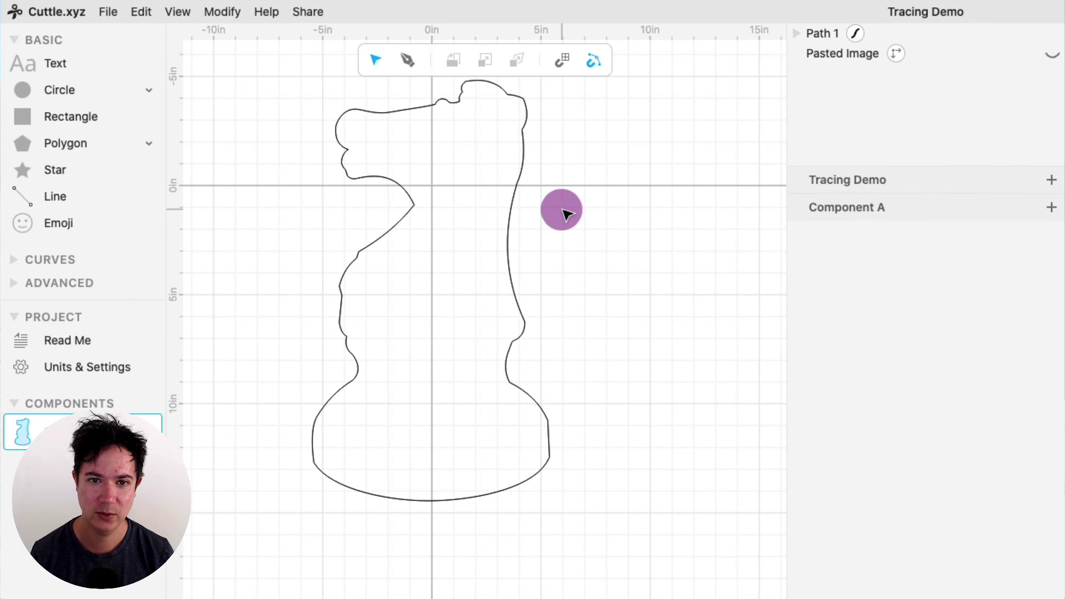
drag(565, 209, 587, 261)
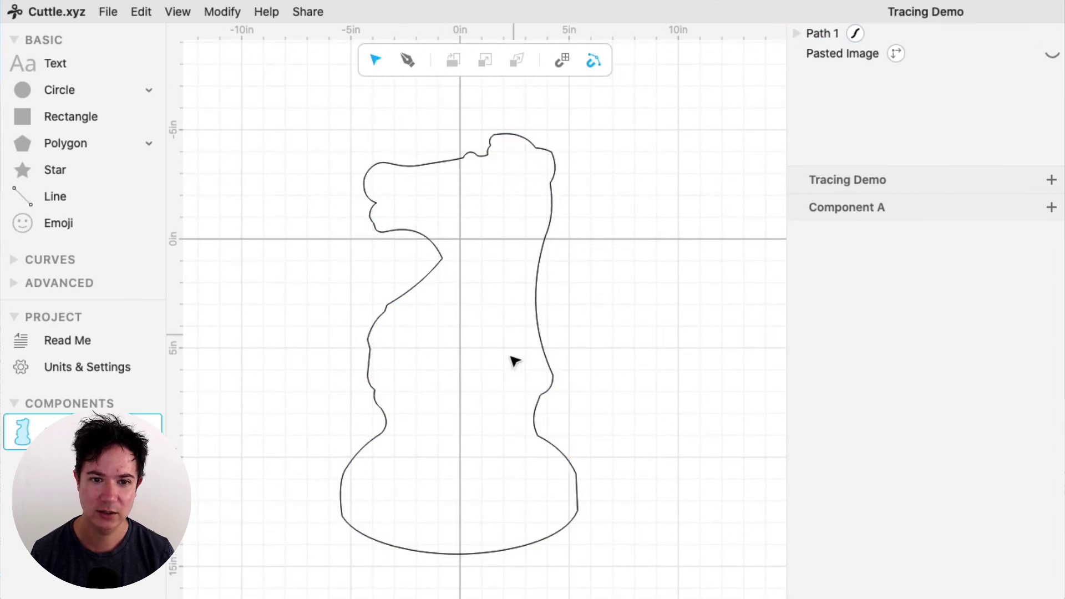